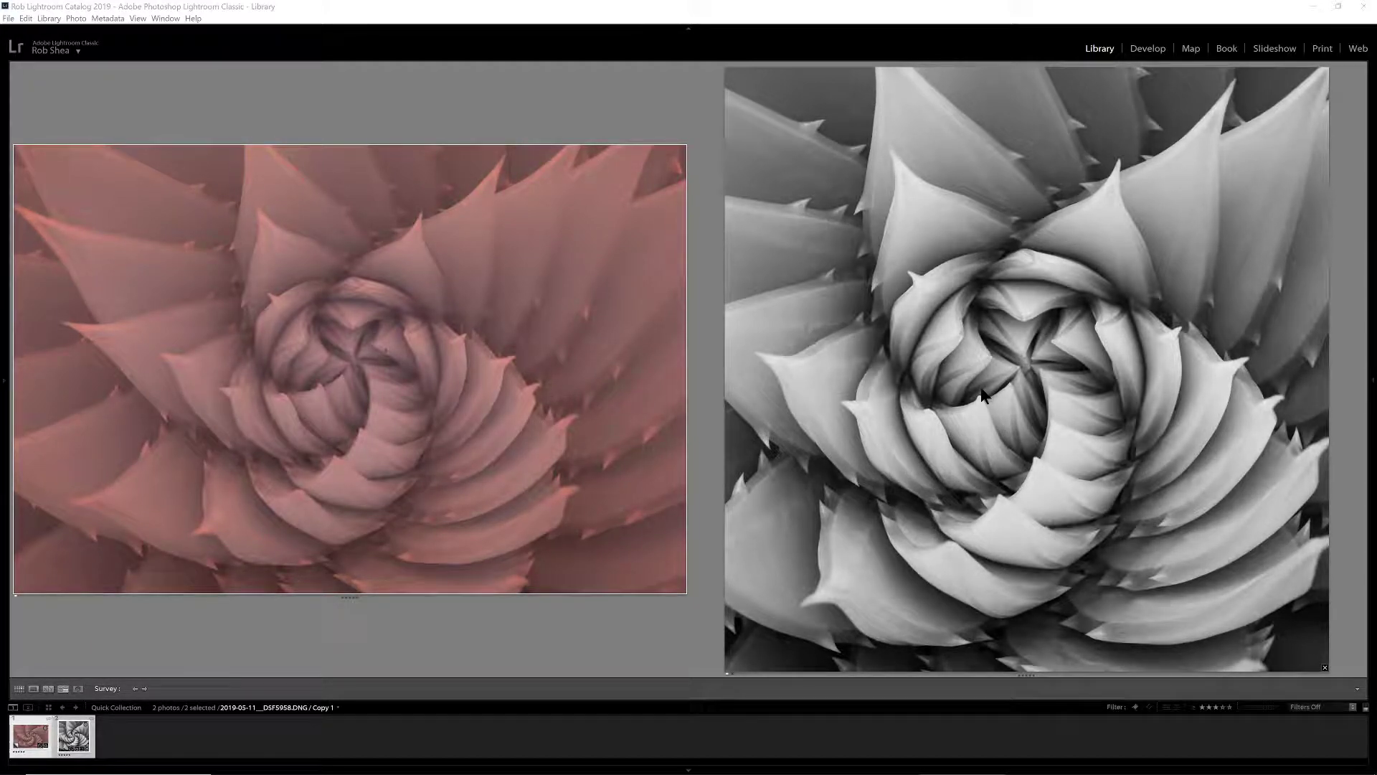
In Develop, open the Profile Browser and expand the Fujifilm X-T20 infrared profiles.
key(d)
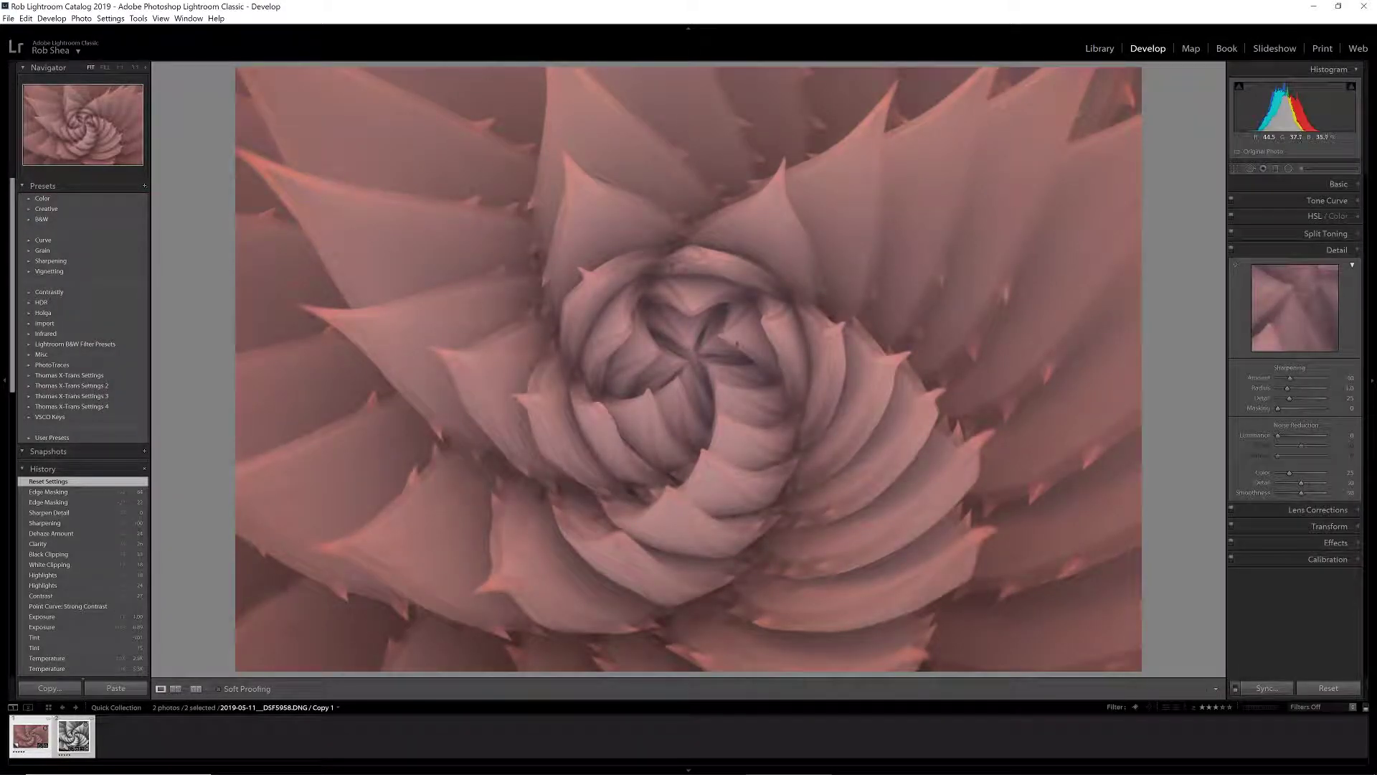
click(1338, 185)
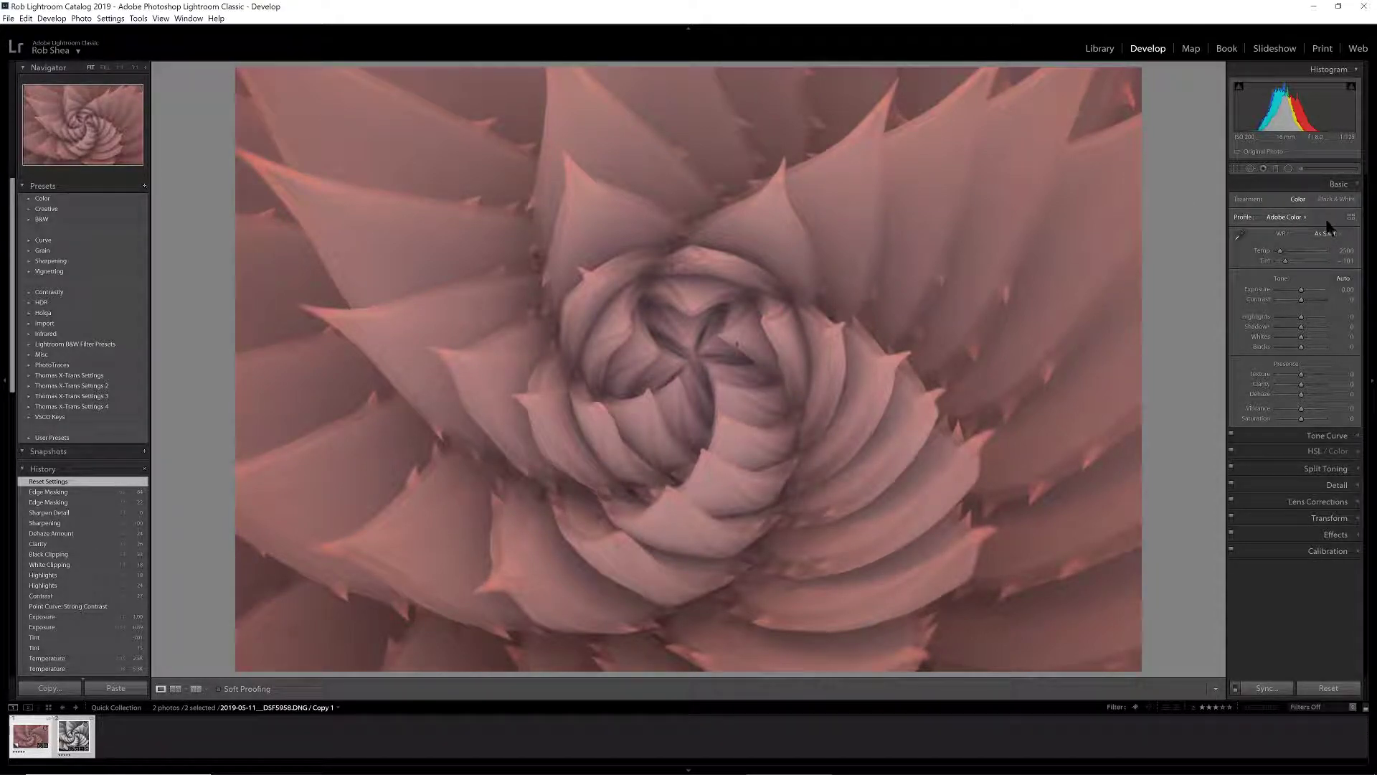
click(1352, 217)
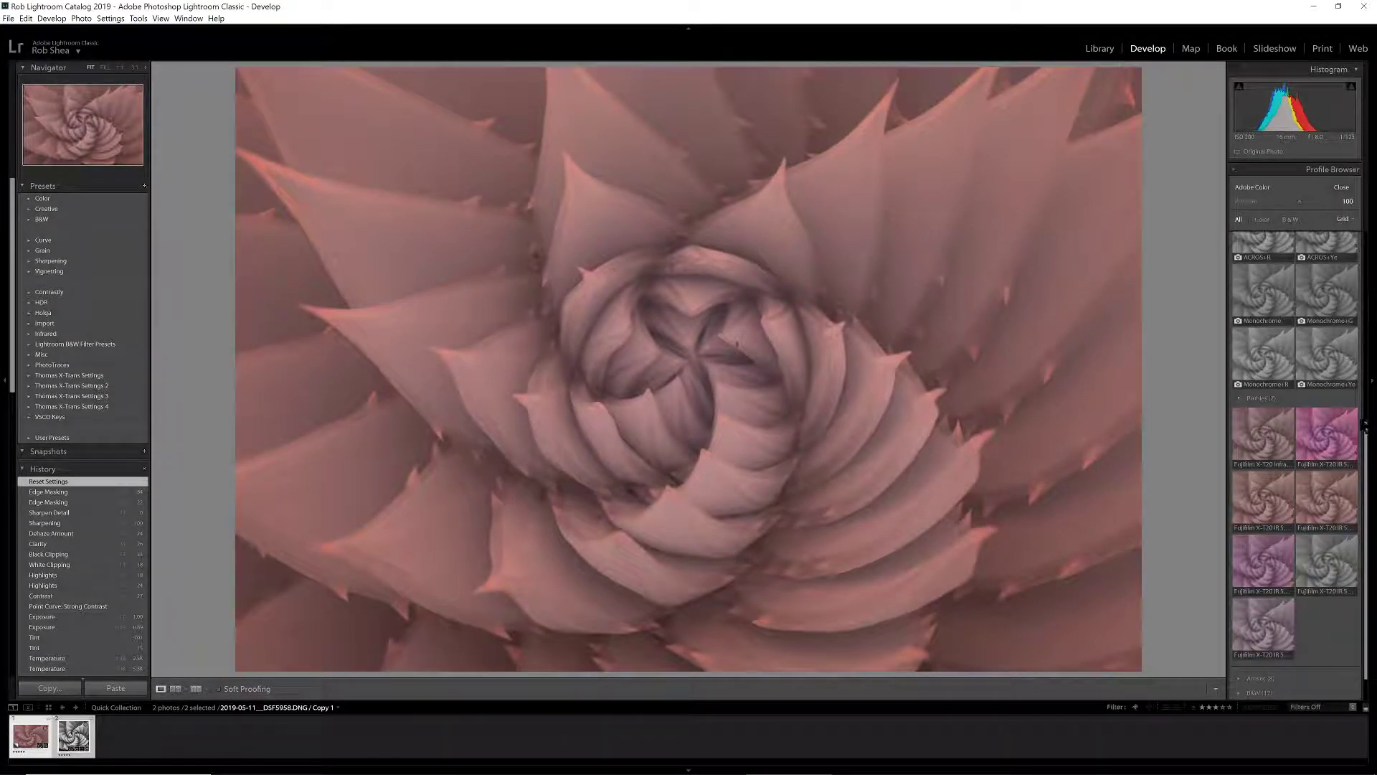
drag(1367, 459, 1367, 244)
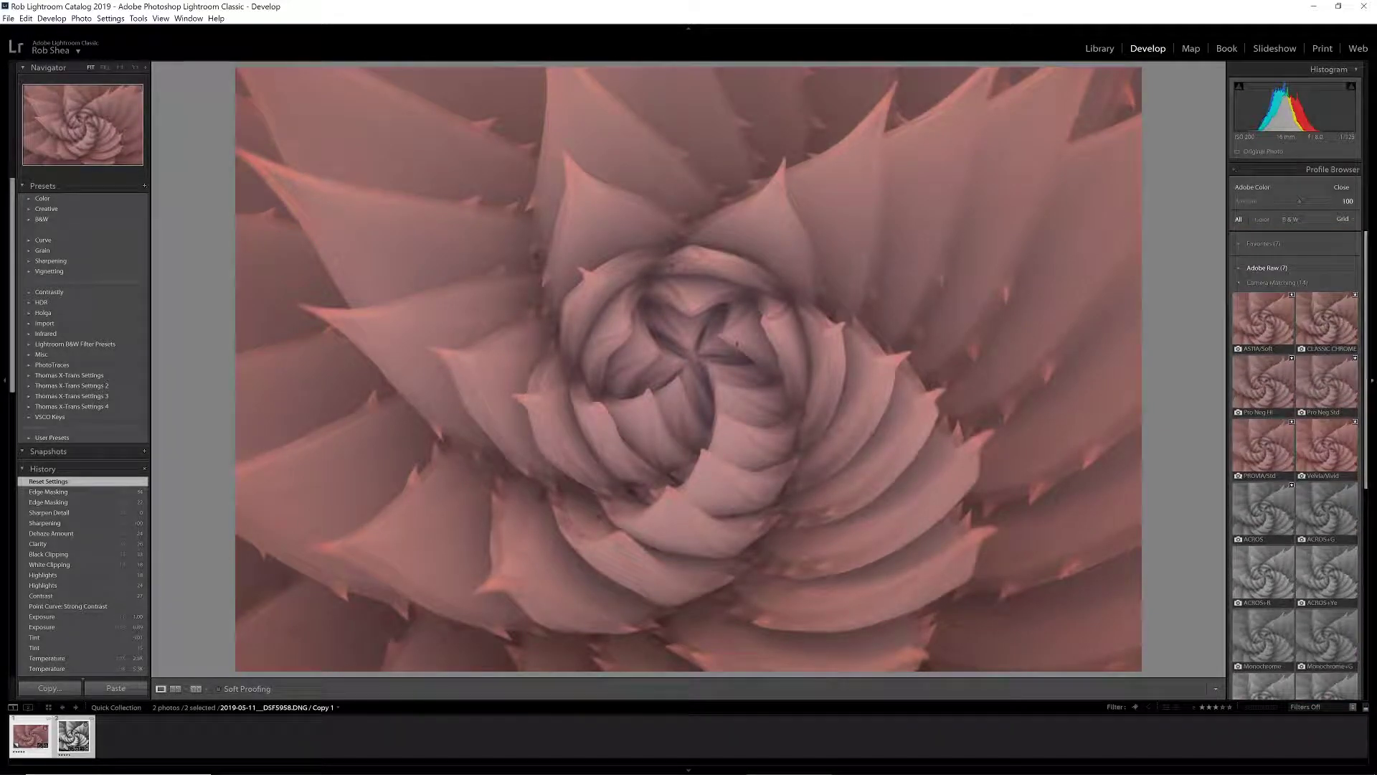
click(1239, 269)
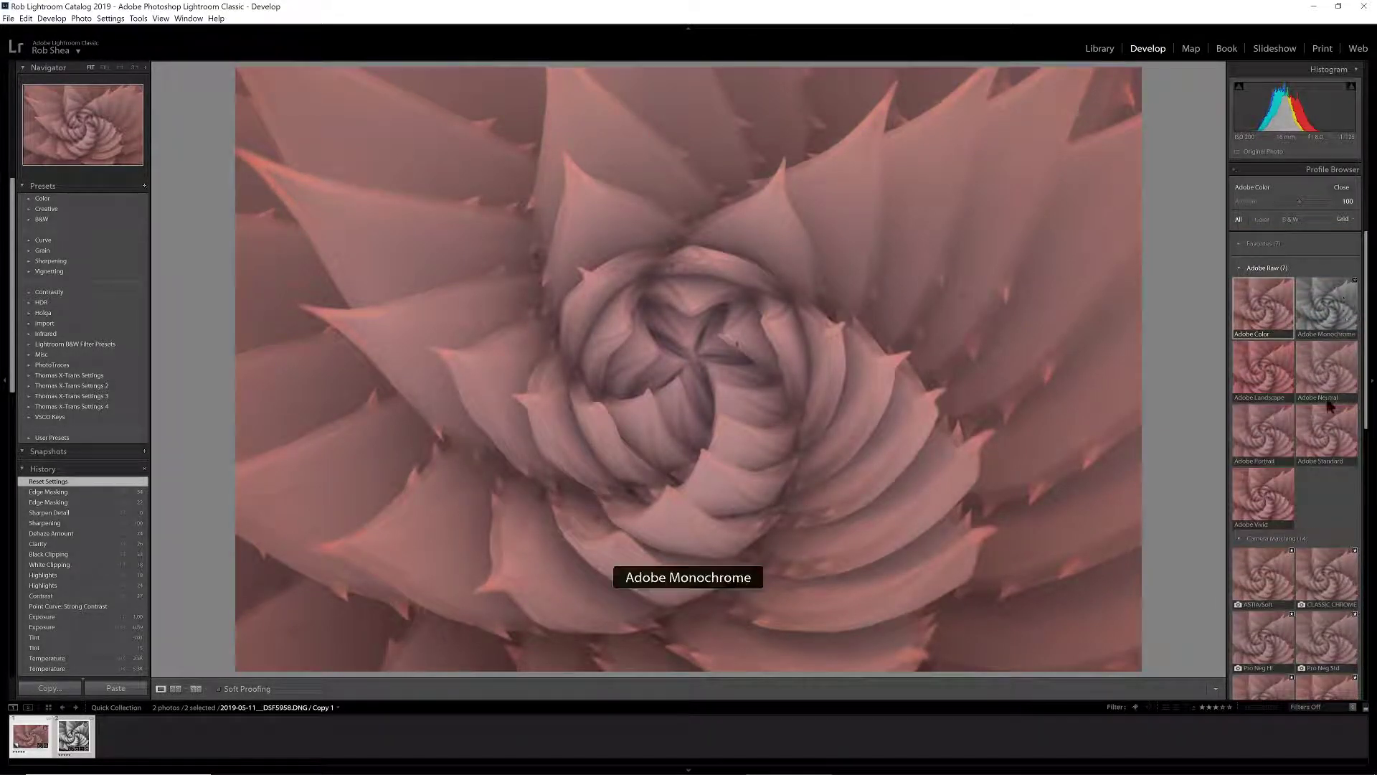
click(1239, 268)
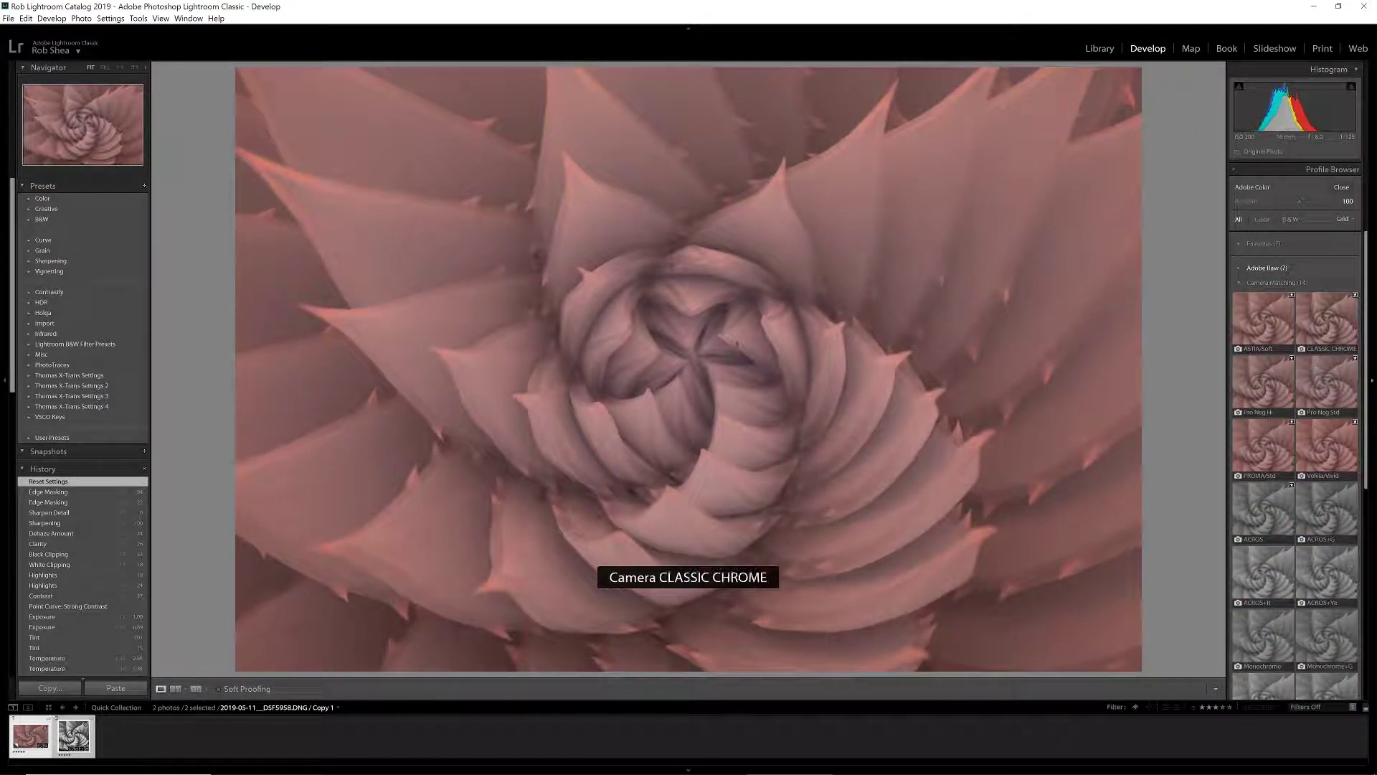
scroll(1327, 316, down, 3)
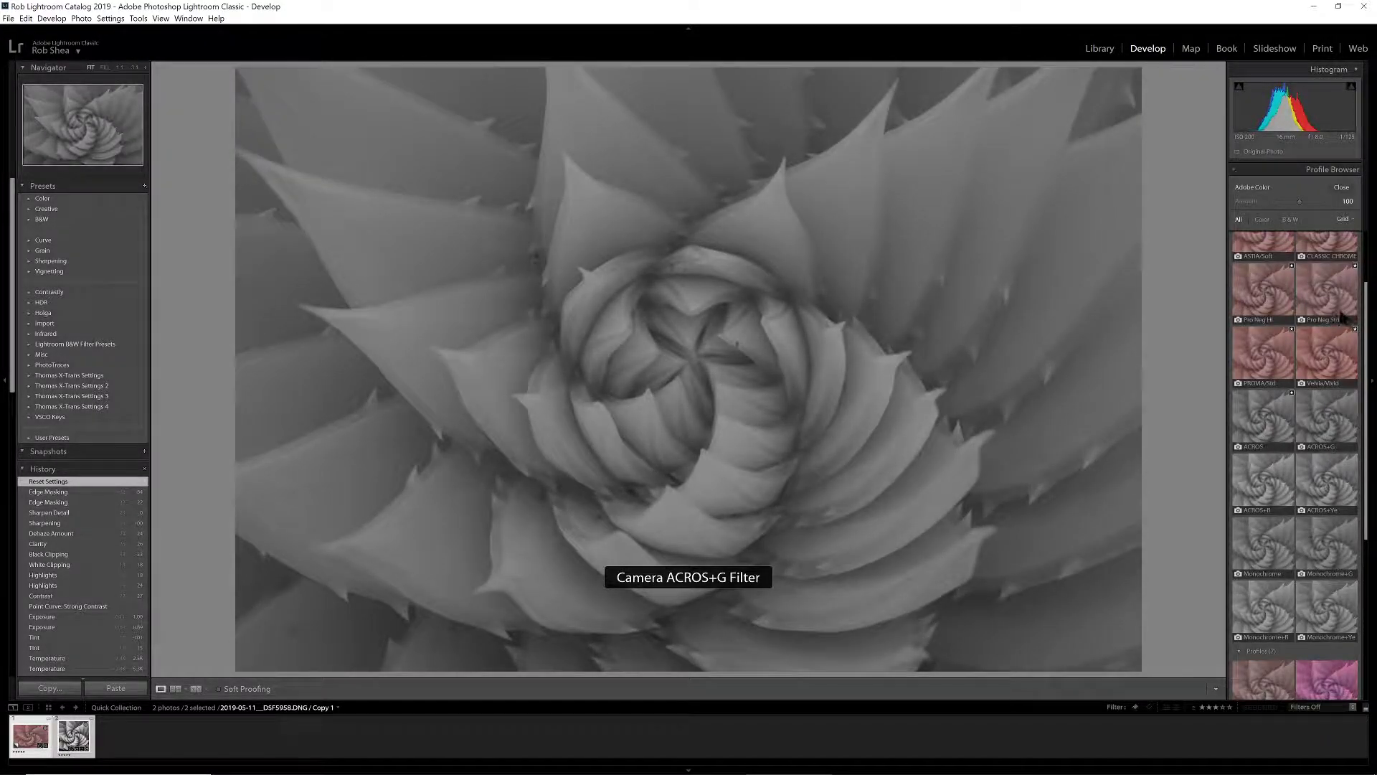
scroll(1263, 280, up, 2)
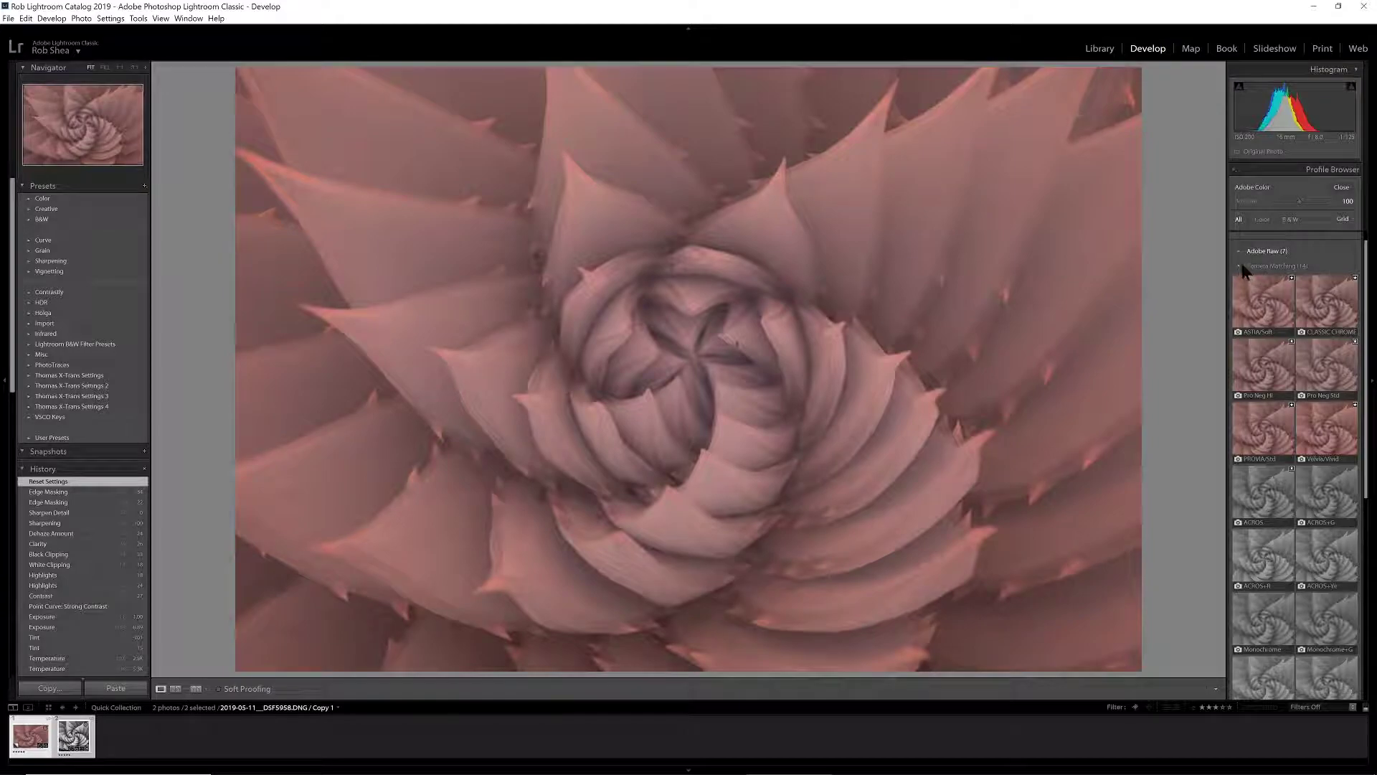
click(1241, 266)
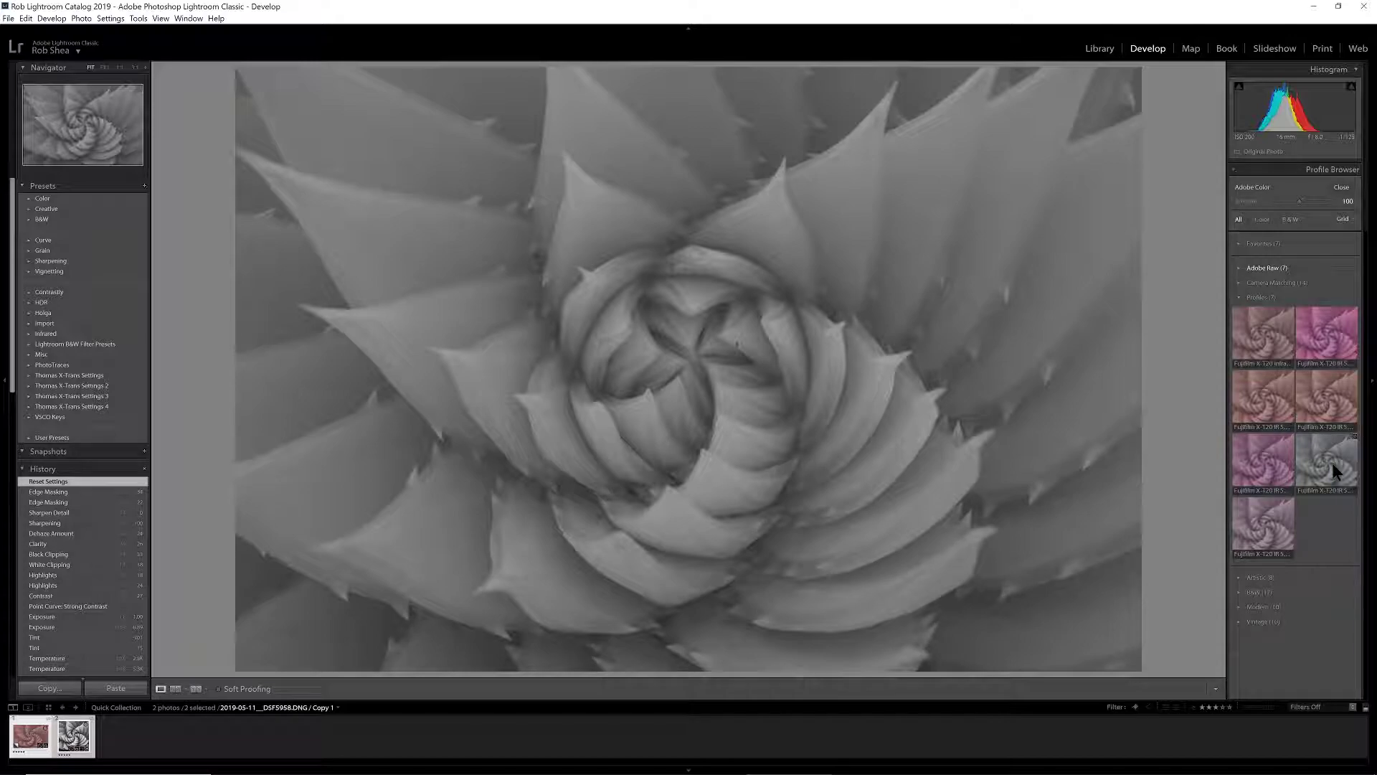
Apply the Fujifilm X-T20 IR 590nm B-W profile and keep white balance at As Shot.
click(1332, 462)
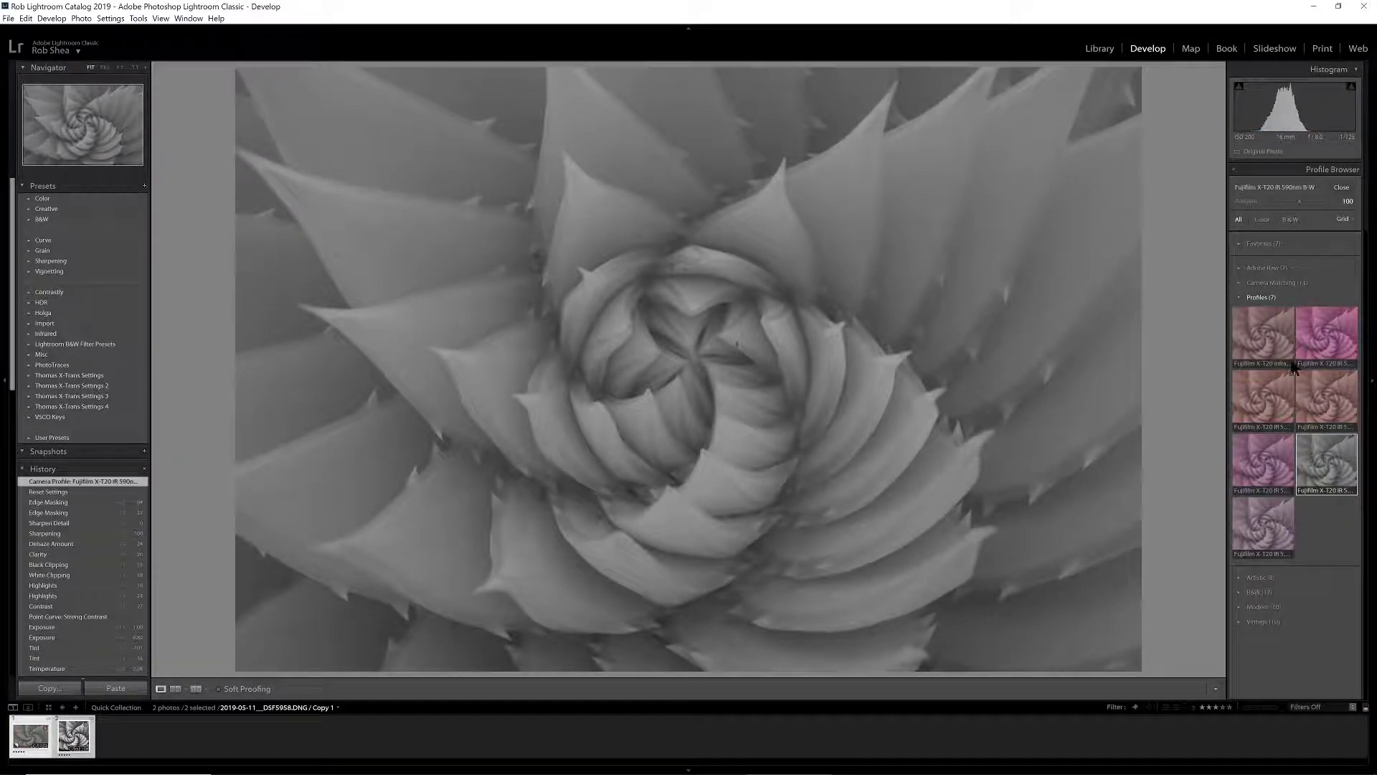
click(1345, 189)
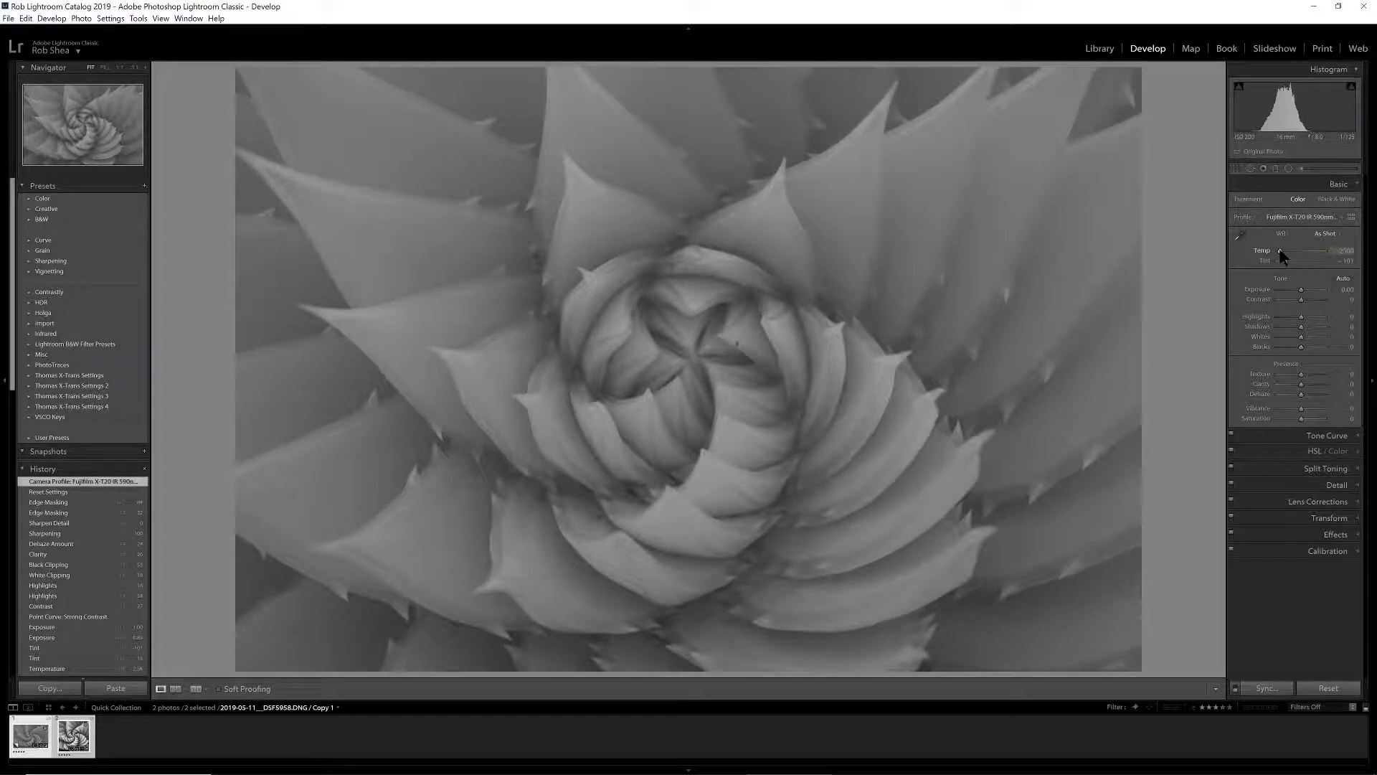
mouse_move(1280, 251)
mouse_down()
mouse_move(1320, 251)
mouse_move(1290, 247)
mouse_move(1320, 262)
mouse_move(1284, 261)
mouse_move(1296, 260)
mouse_up()
double_click(1265, 259)
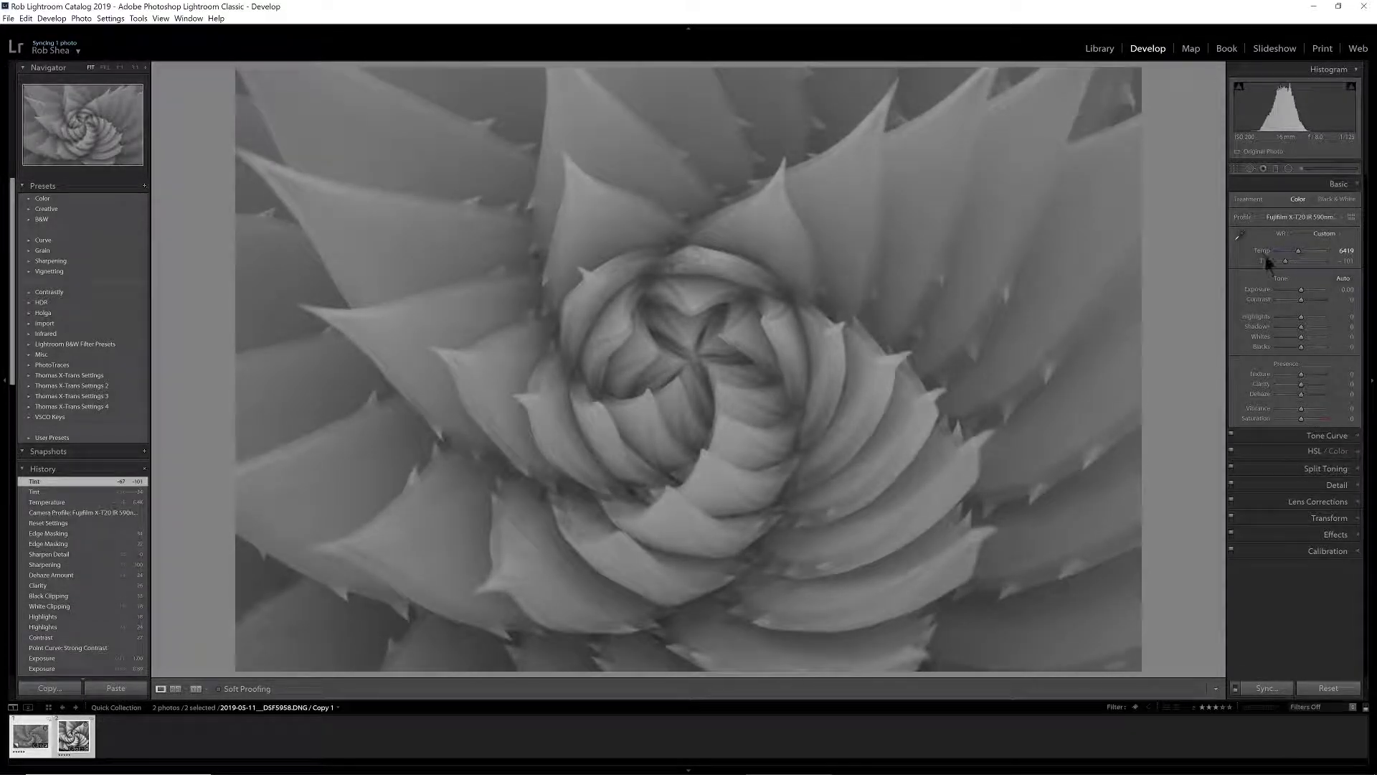
double_click(1262, 250)
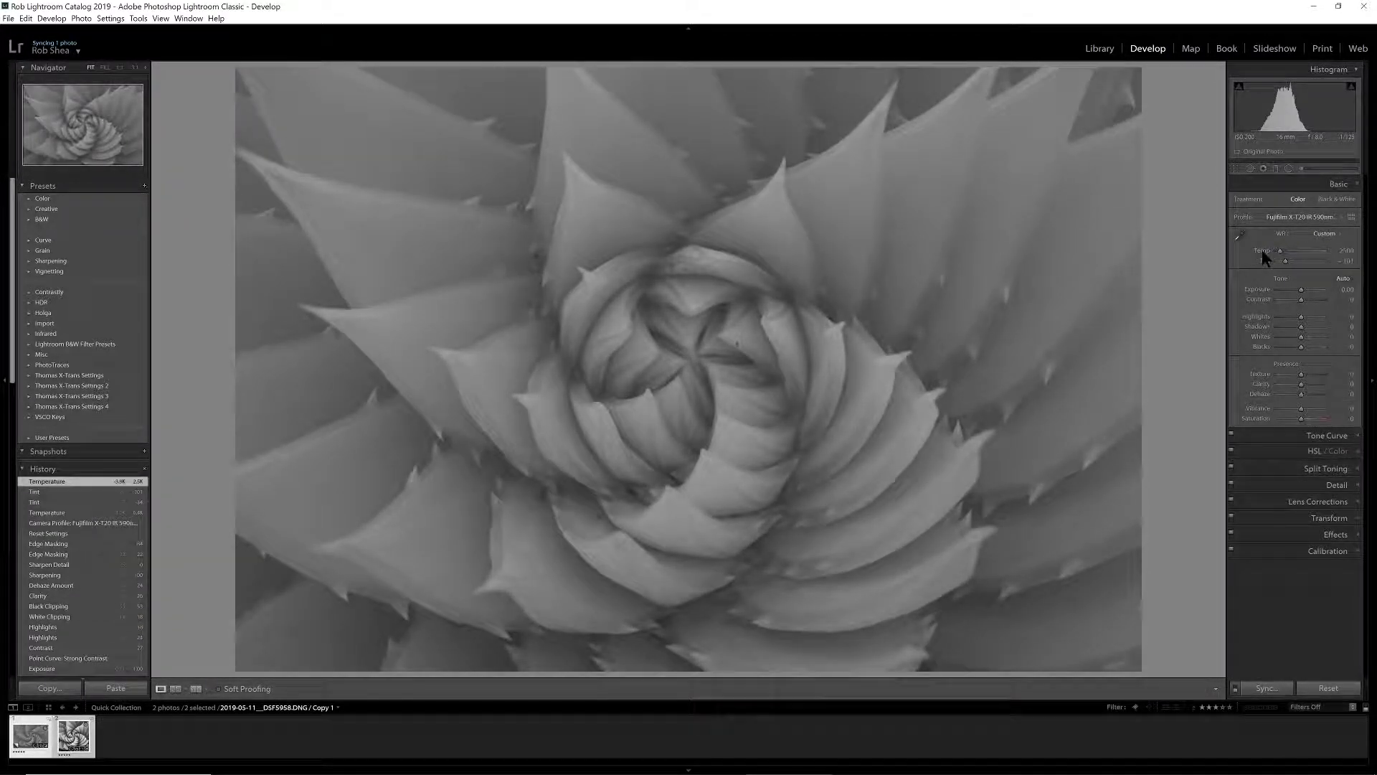
click(1323, 233)
click(1318, 245)
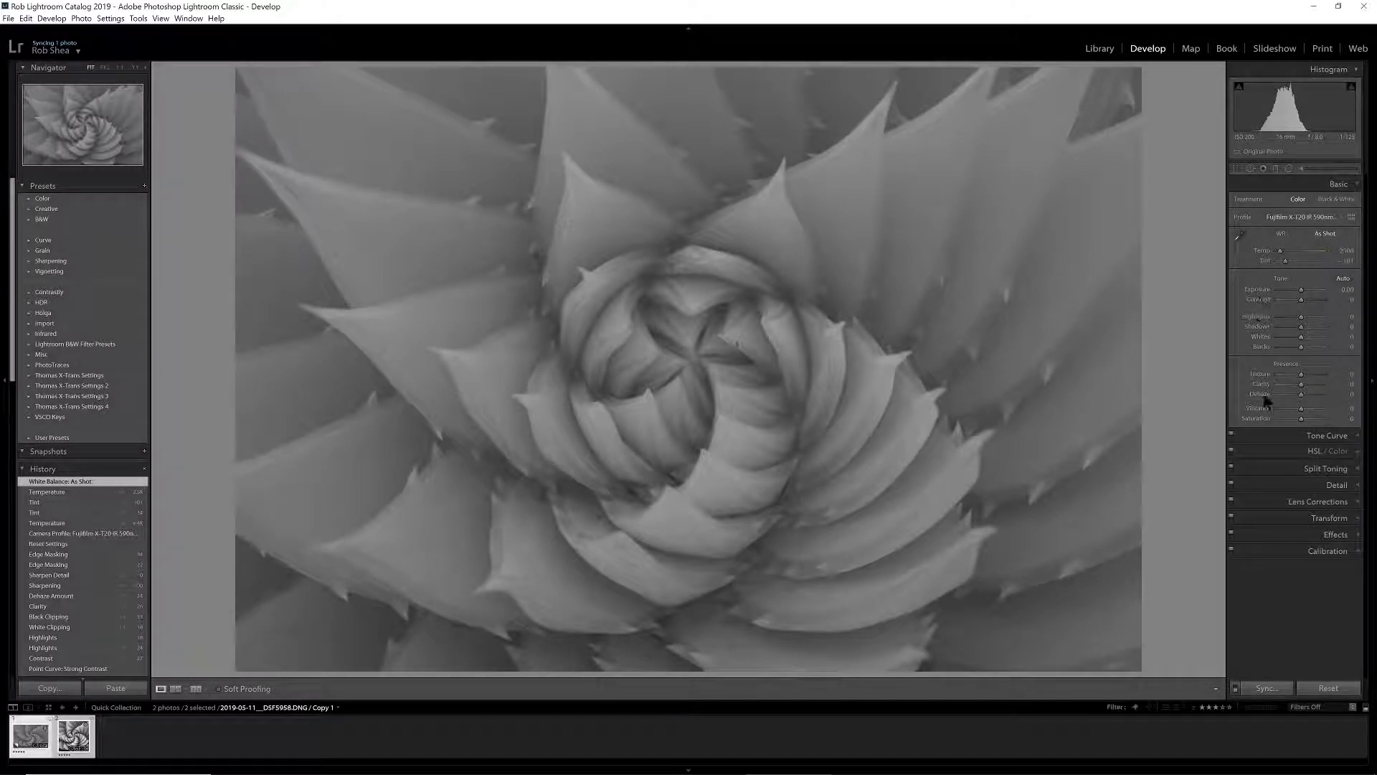
Apply the Strong Contrast point curve, then return to the Basic panel.
click(1312, 435)
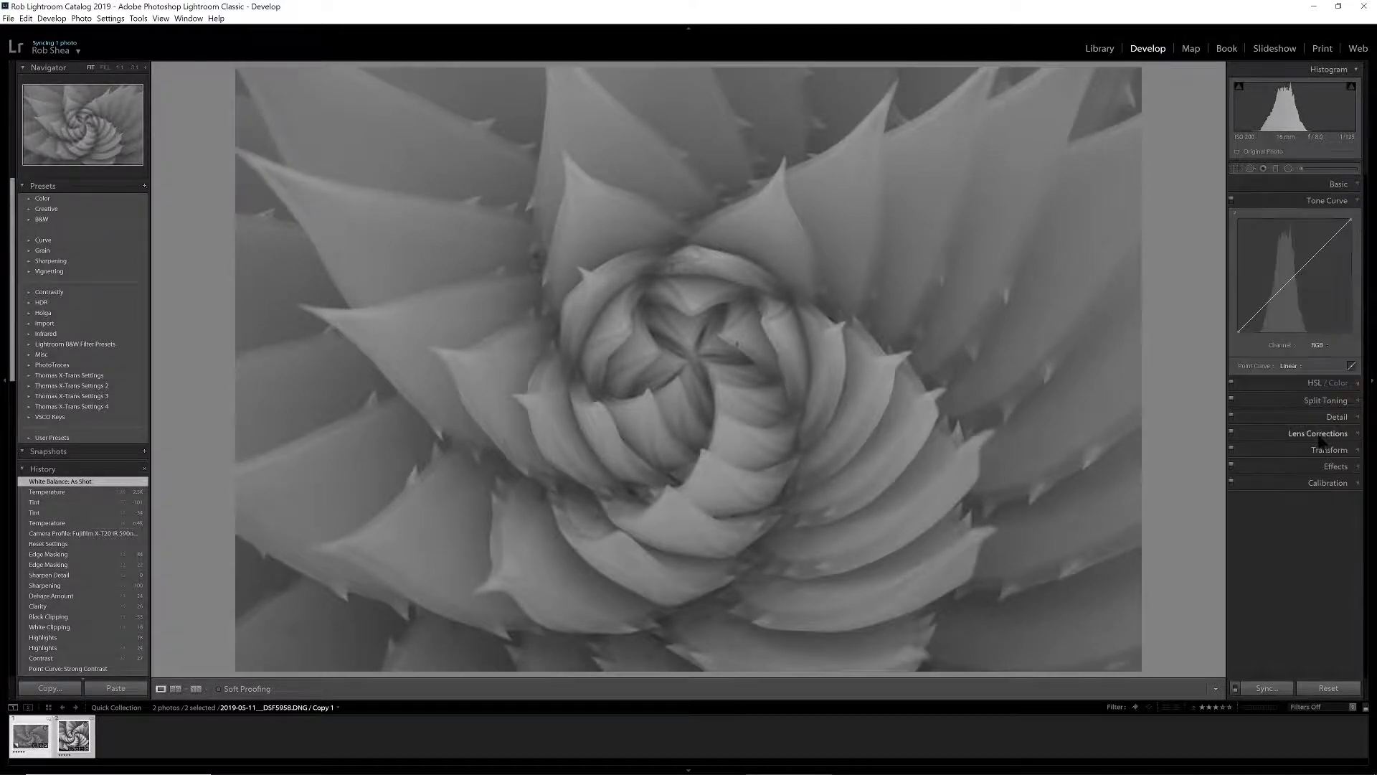
click(1291, 366)
click(1298, 394)
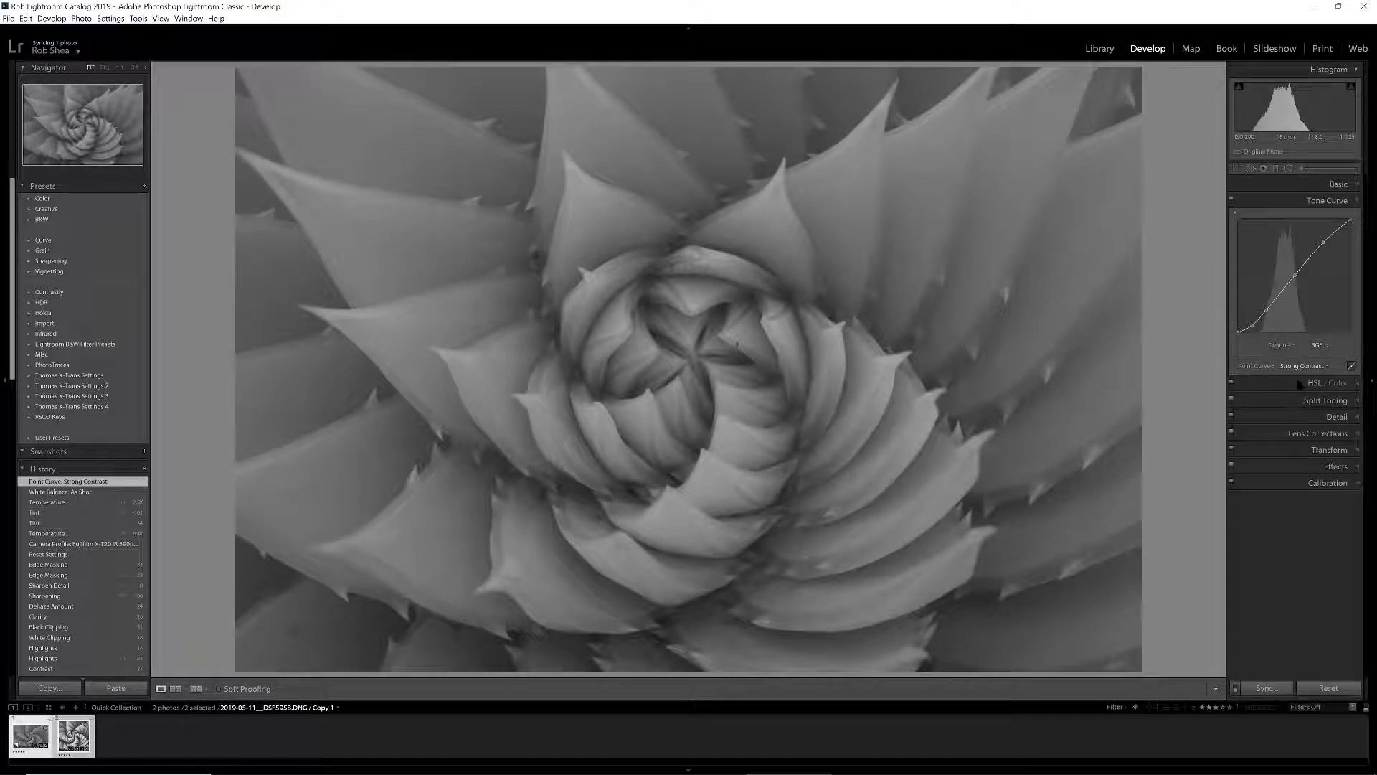
click(1336, 187)
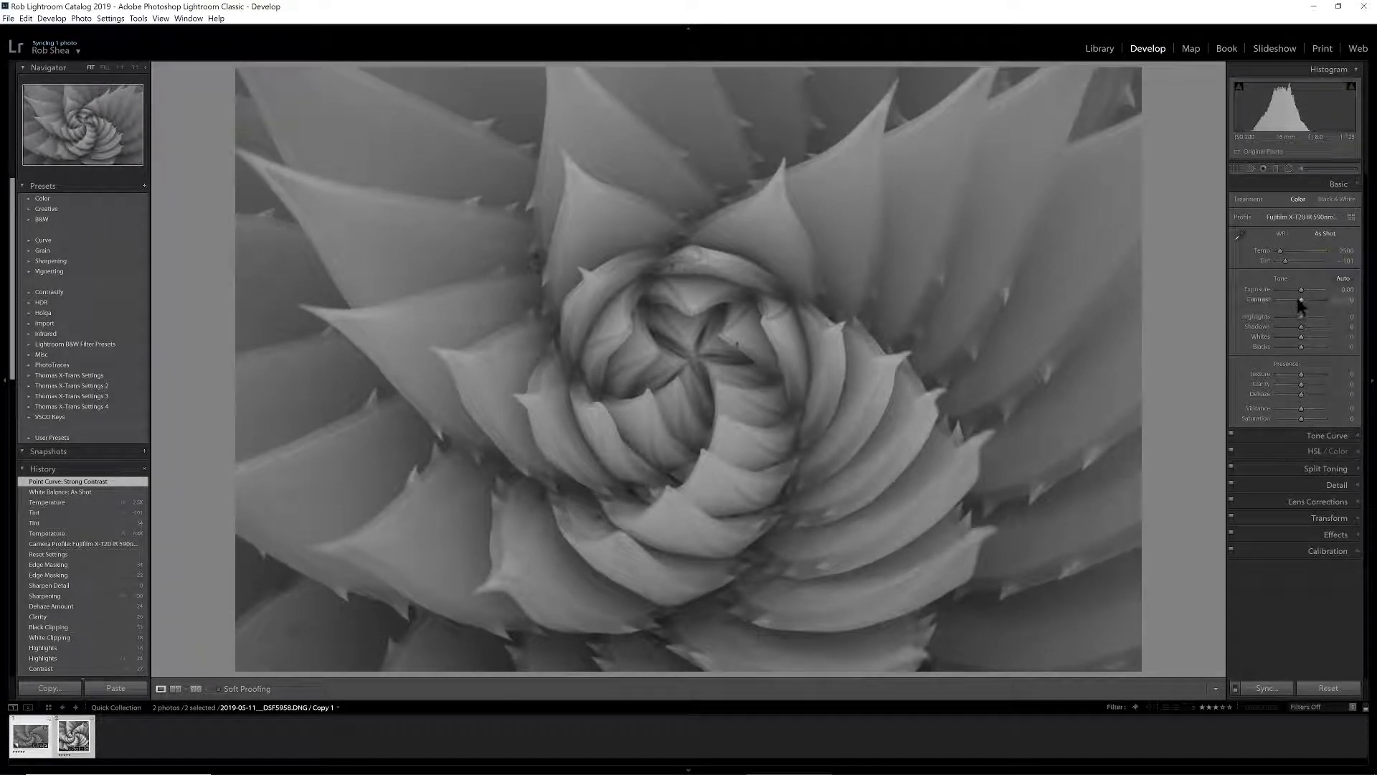
Set Exposure +1.00, Contrast +26, Highlights +15, Whites +18 and Blacks −52.
drag(1301, 290, 1307, 290)
click(1342, 290)
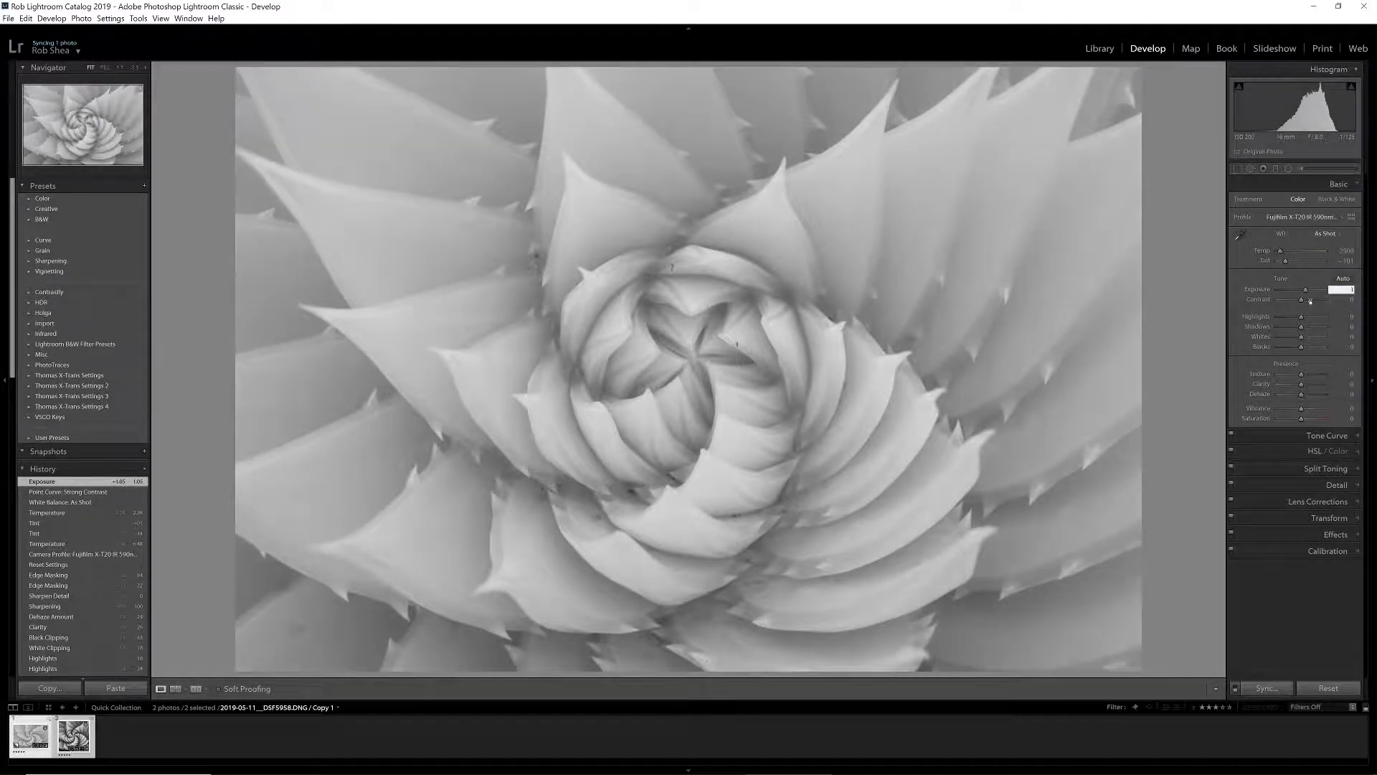
text(1)
key(Return)
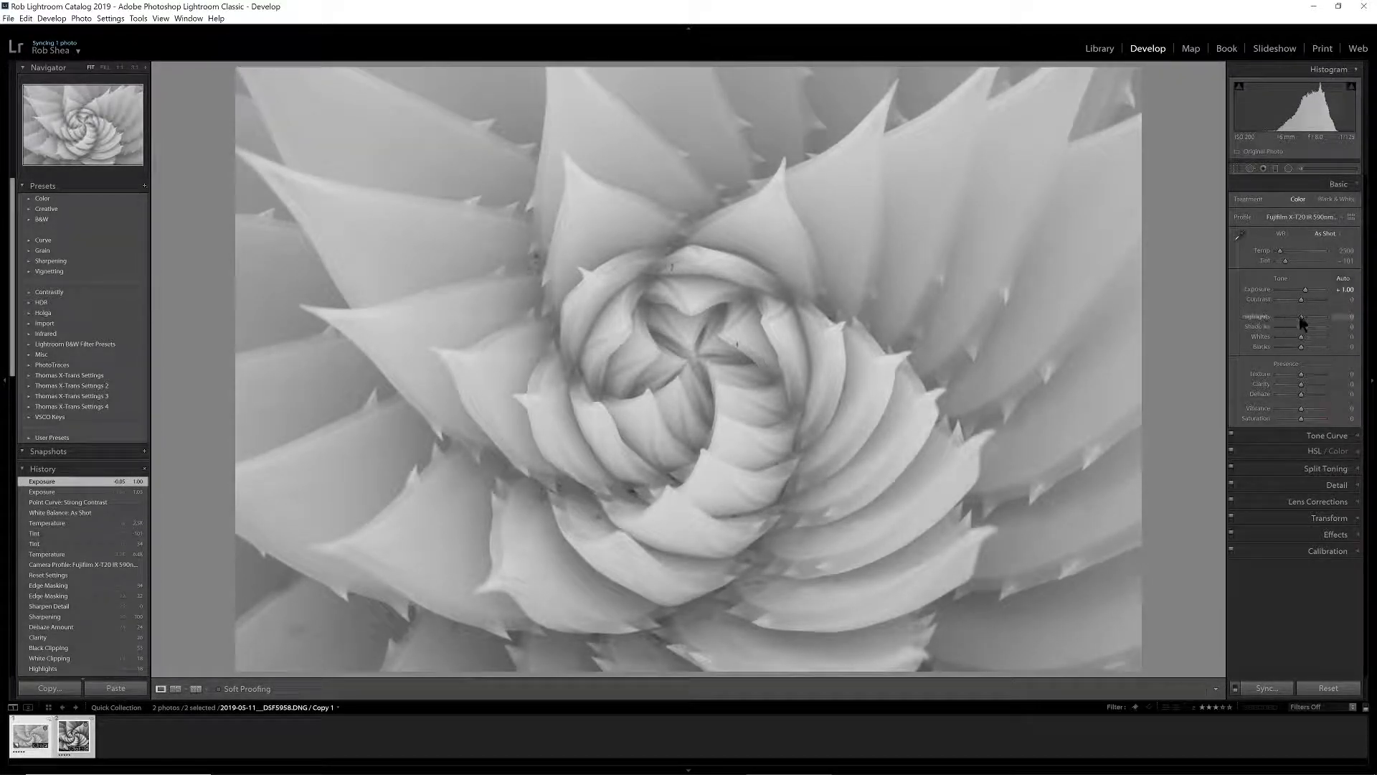
drag(1303, 300, 1306, 299)
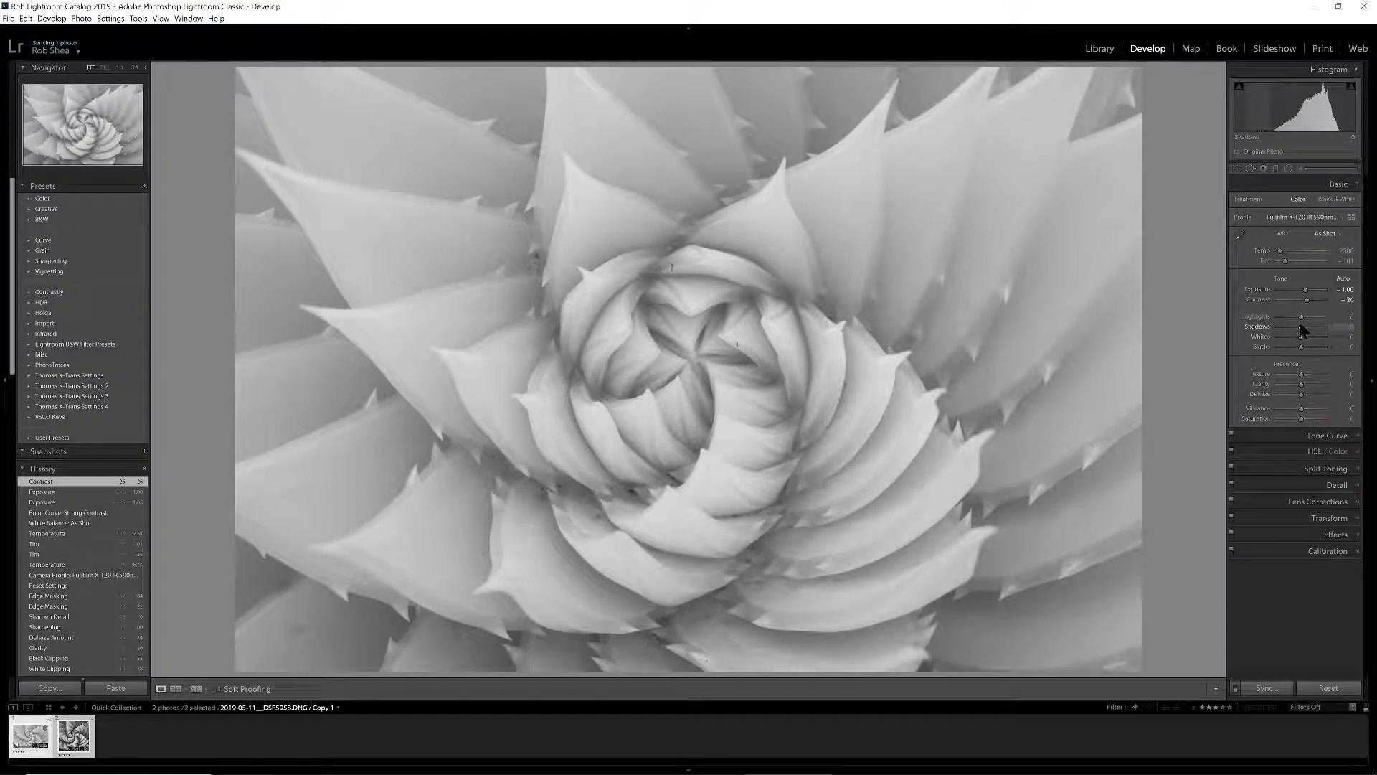
drag(1302, 318, 1304, 318)
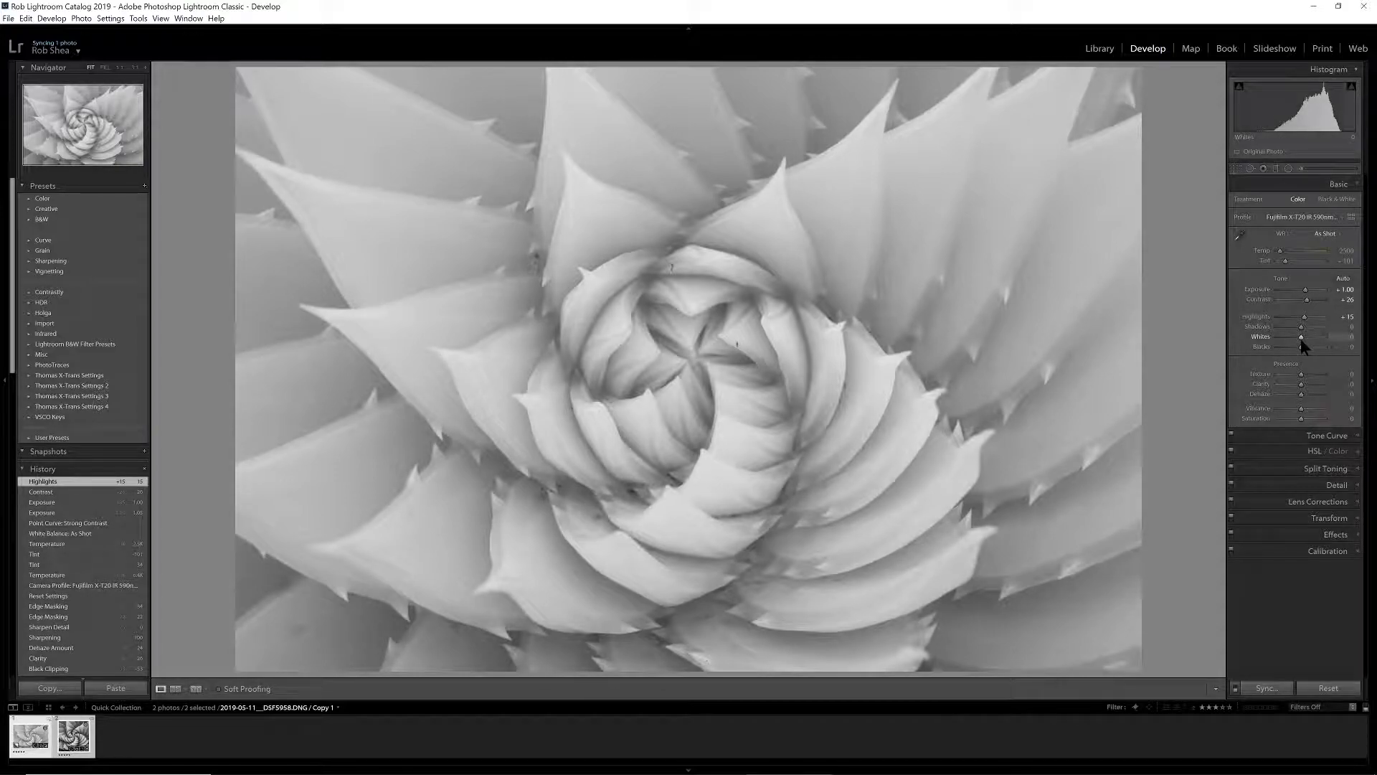
drag(1300, 340, 1304, 338)
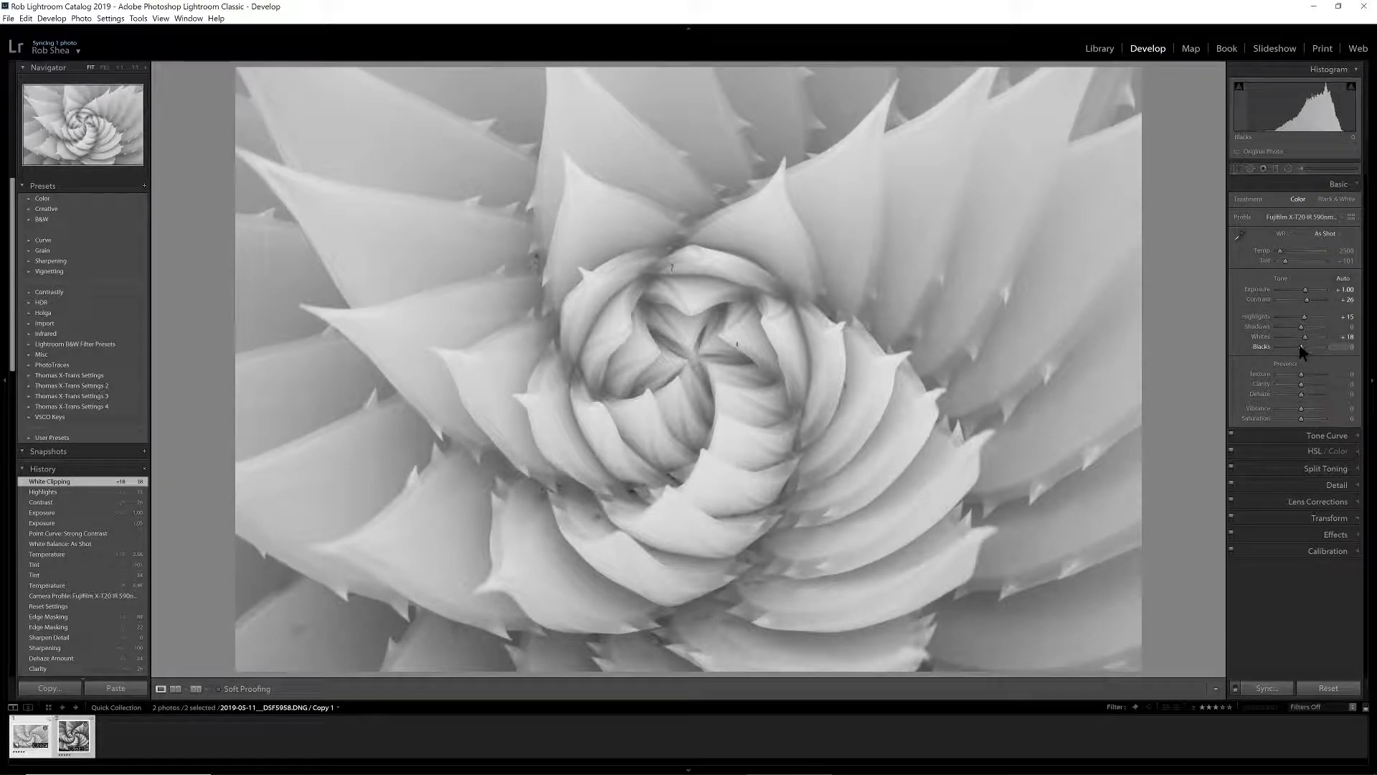
drag(1302, 347, 1288, 347)
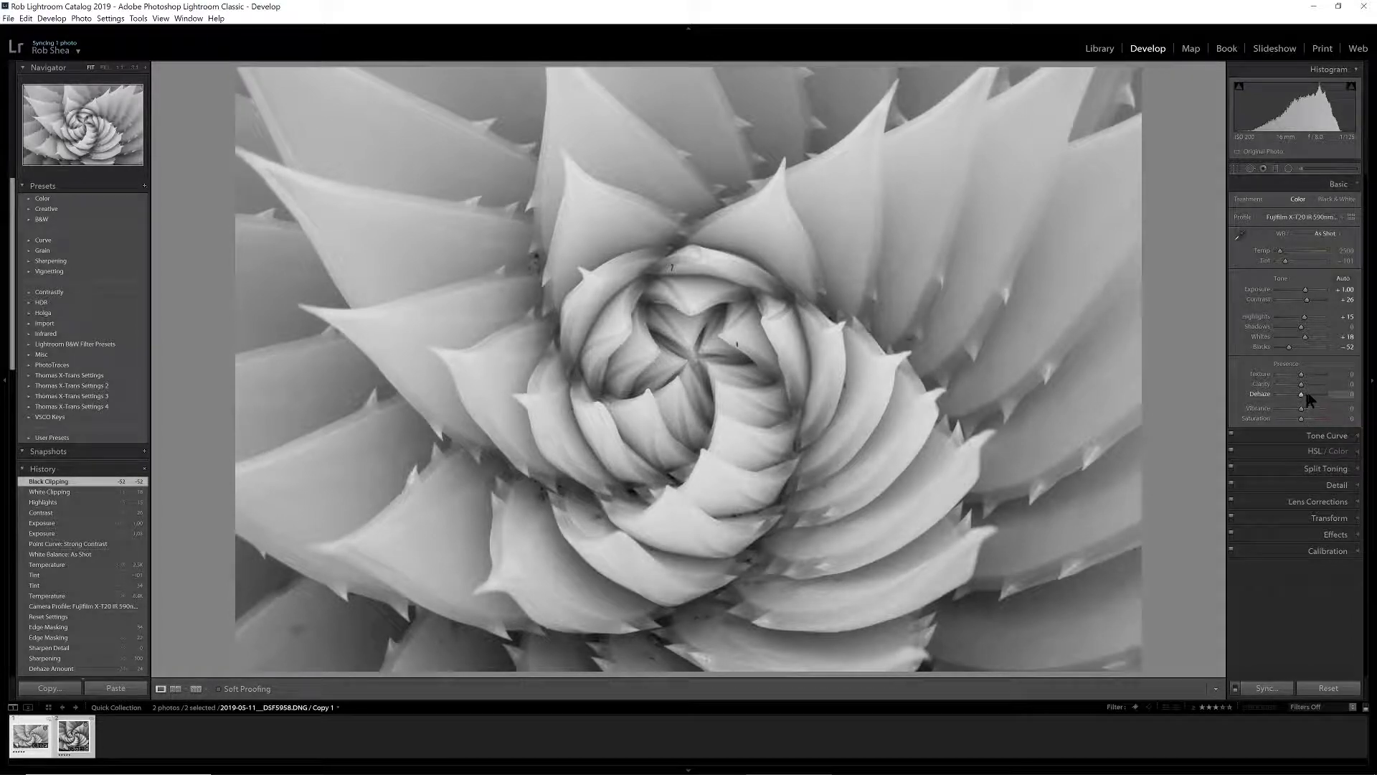
Raise Clarity and Dehaze to +26 each.
drag(1300, 384, 1303, 386)
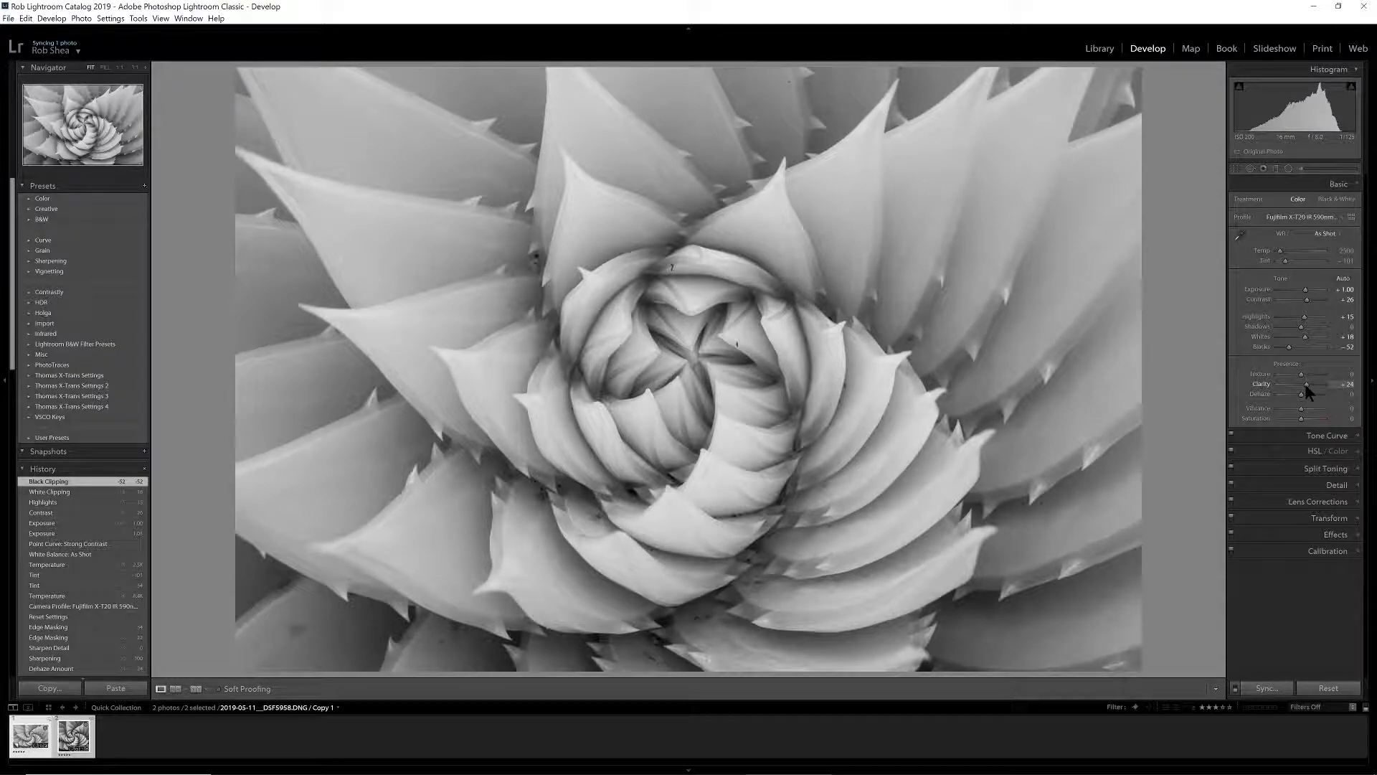
drag(1306, 384, 1306, 393)
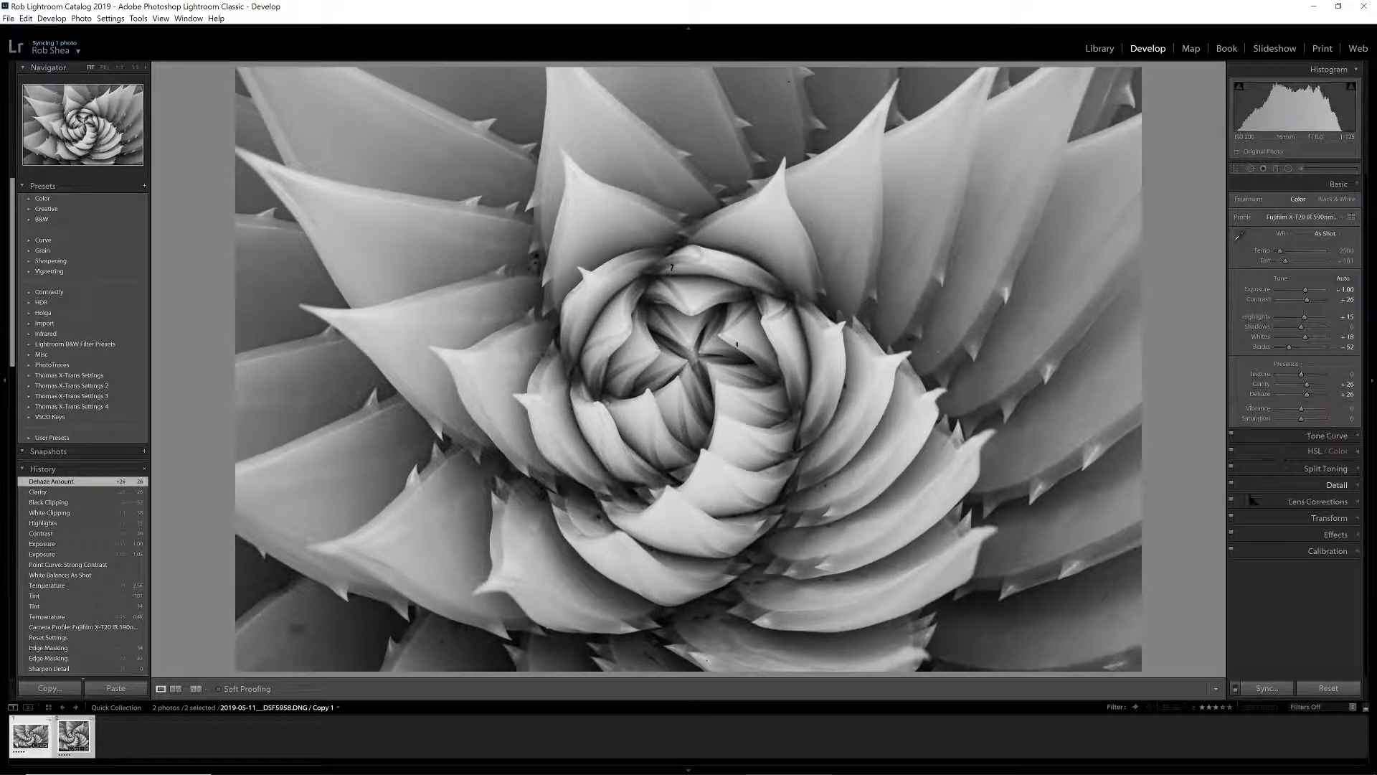
In the Detail panel, set the sharpening Amount to 100.
click(1329, 484)
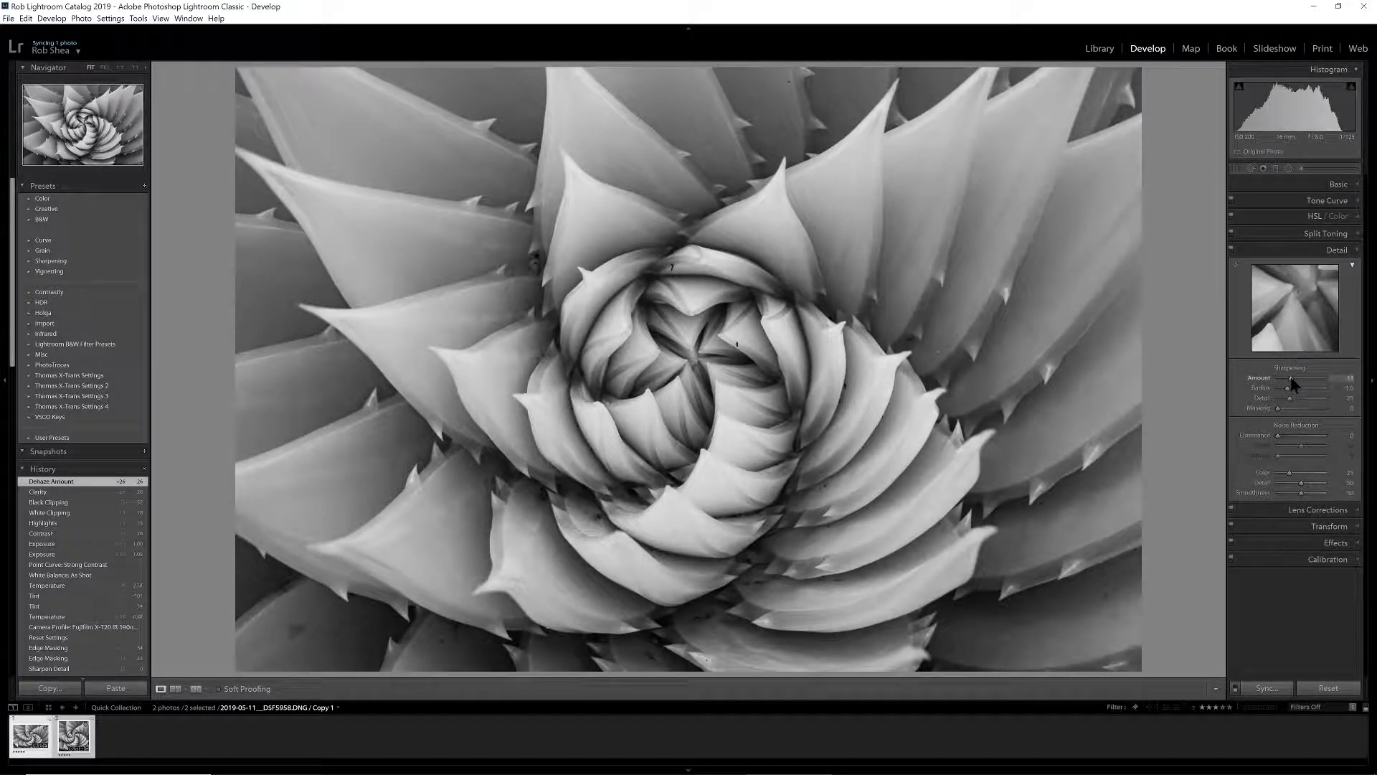
drag(1291, 379, 1310, 378)
click(1339, 378)
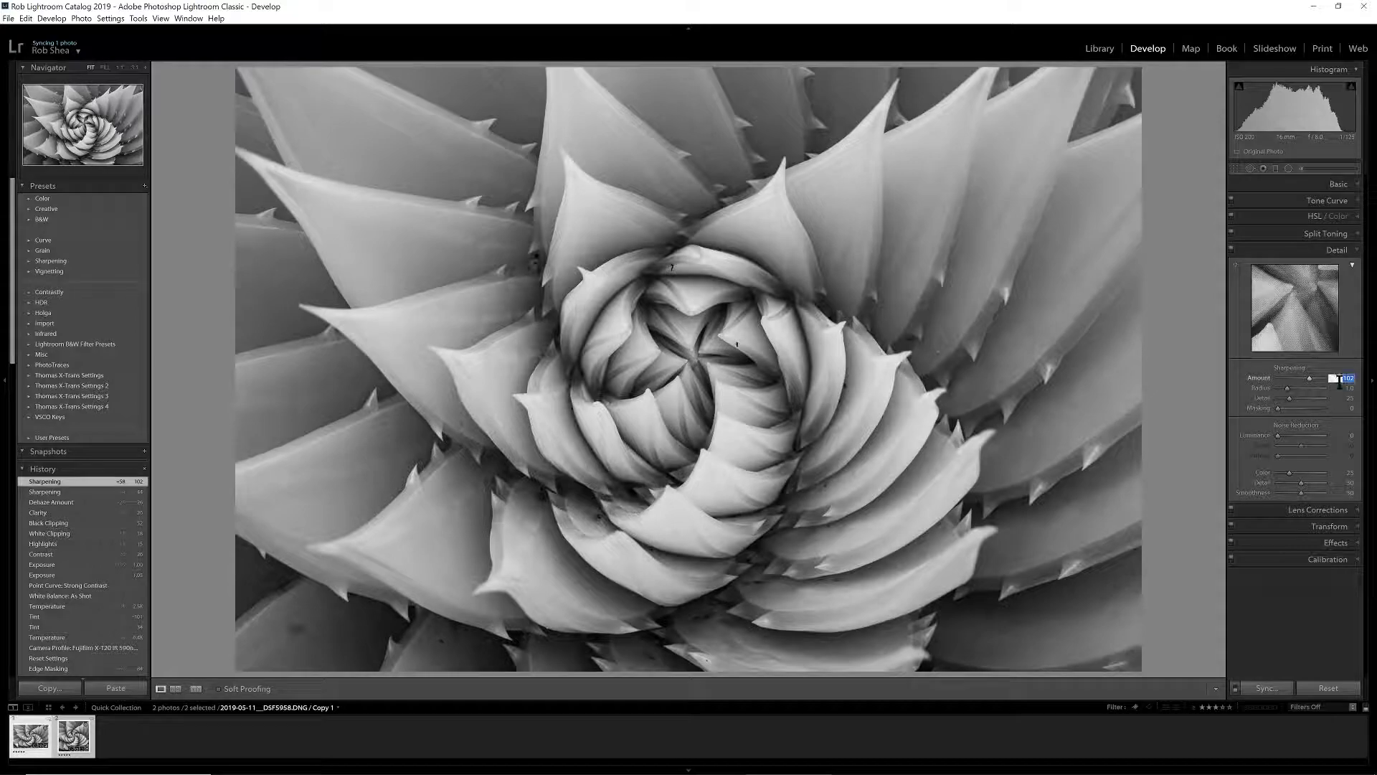
text(100)
key(Tab)
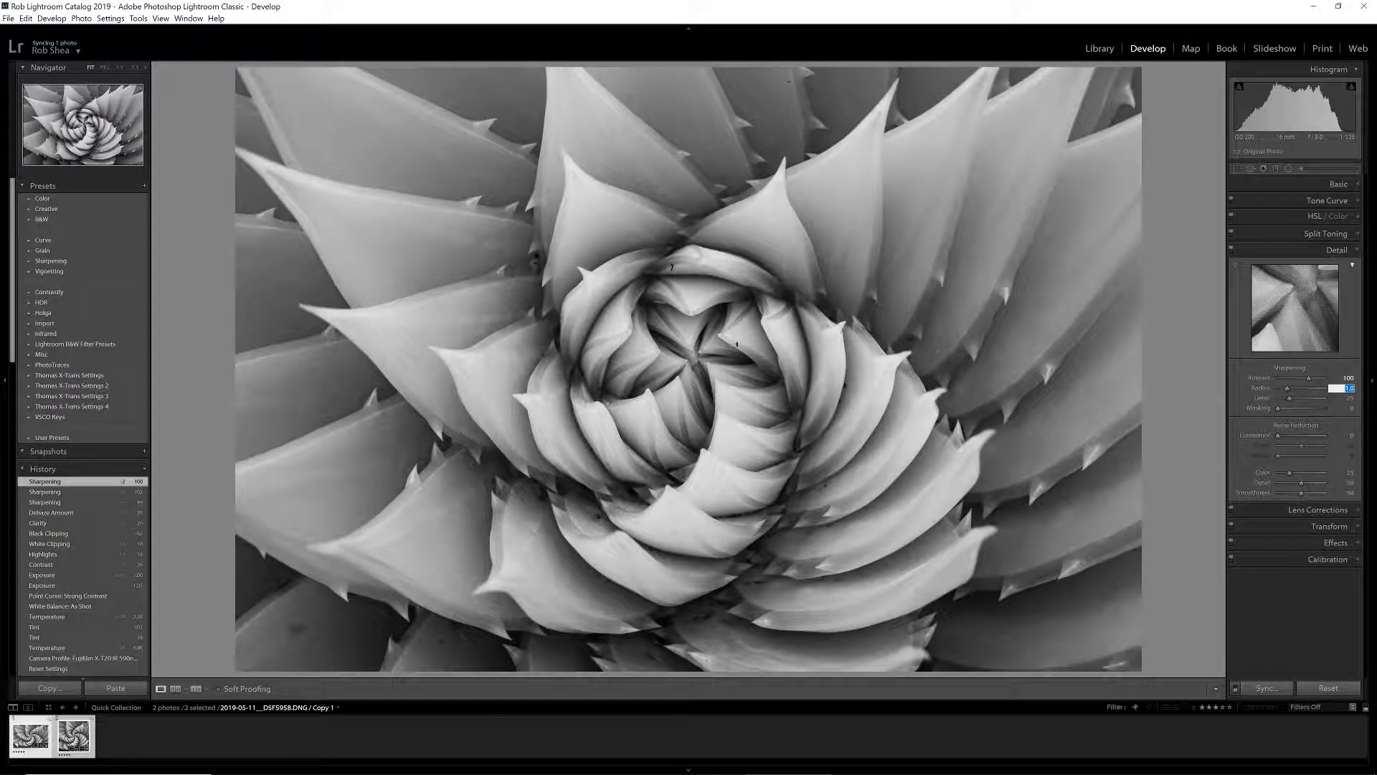
Set sharpening Detail 10 and Masking 85, plus Luminance noise reduction of 24.
click(1239, 391)
drag(1290, 400, 1282, 399)
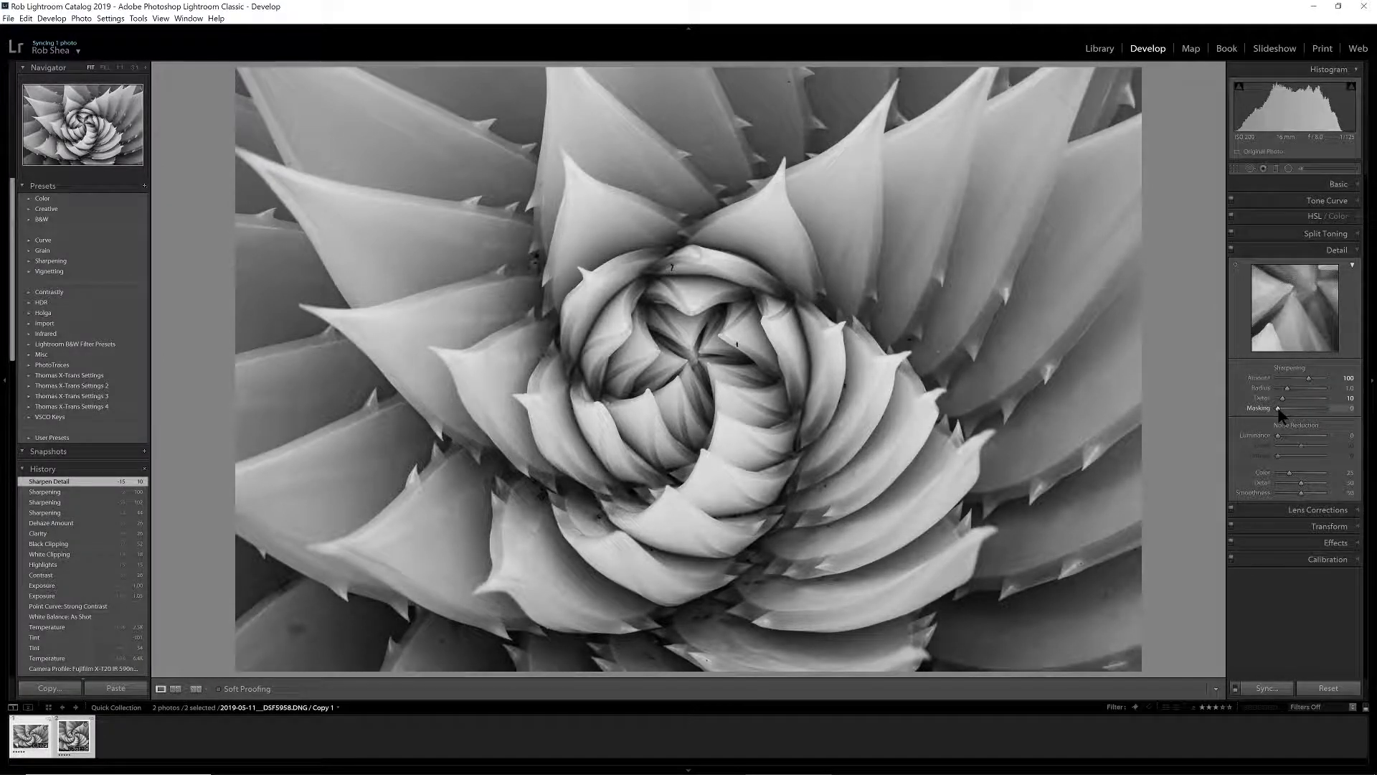
drag(1279, 408, 1317, 411)
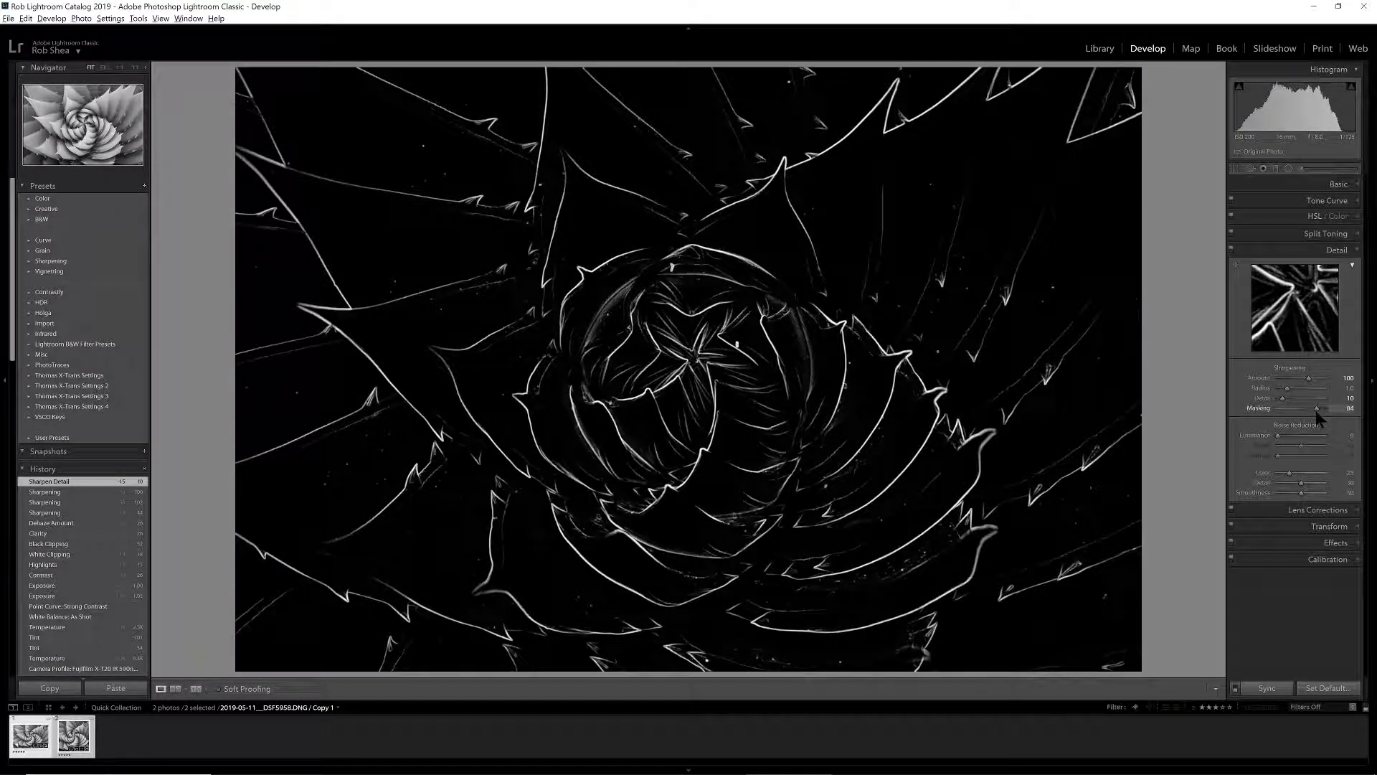
drag(1317, 412, 1317, 409)
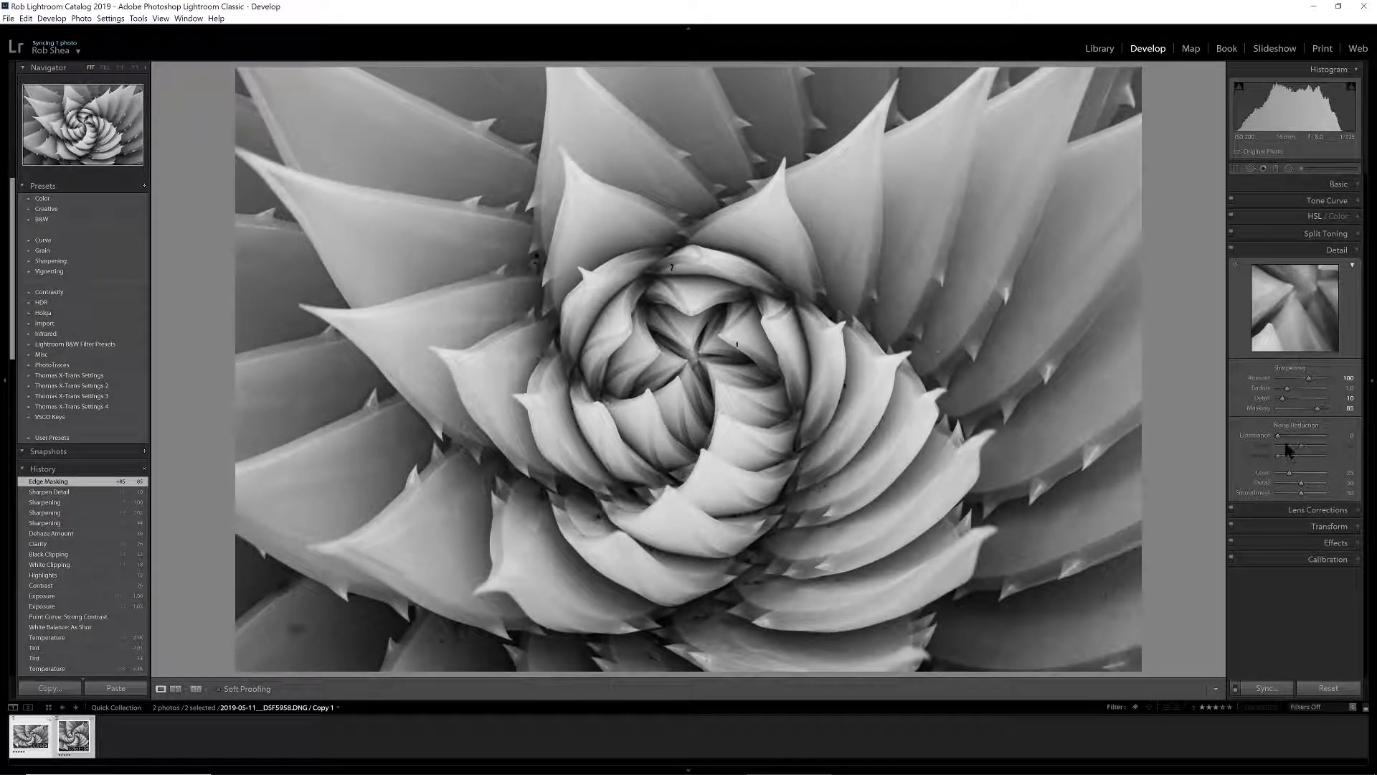
drag(1278, 437, 1290, 440)
drag(1288, 433, 1288, 434)
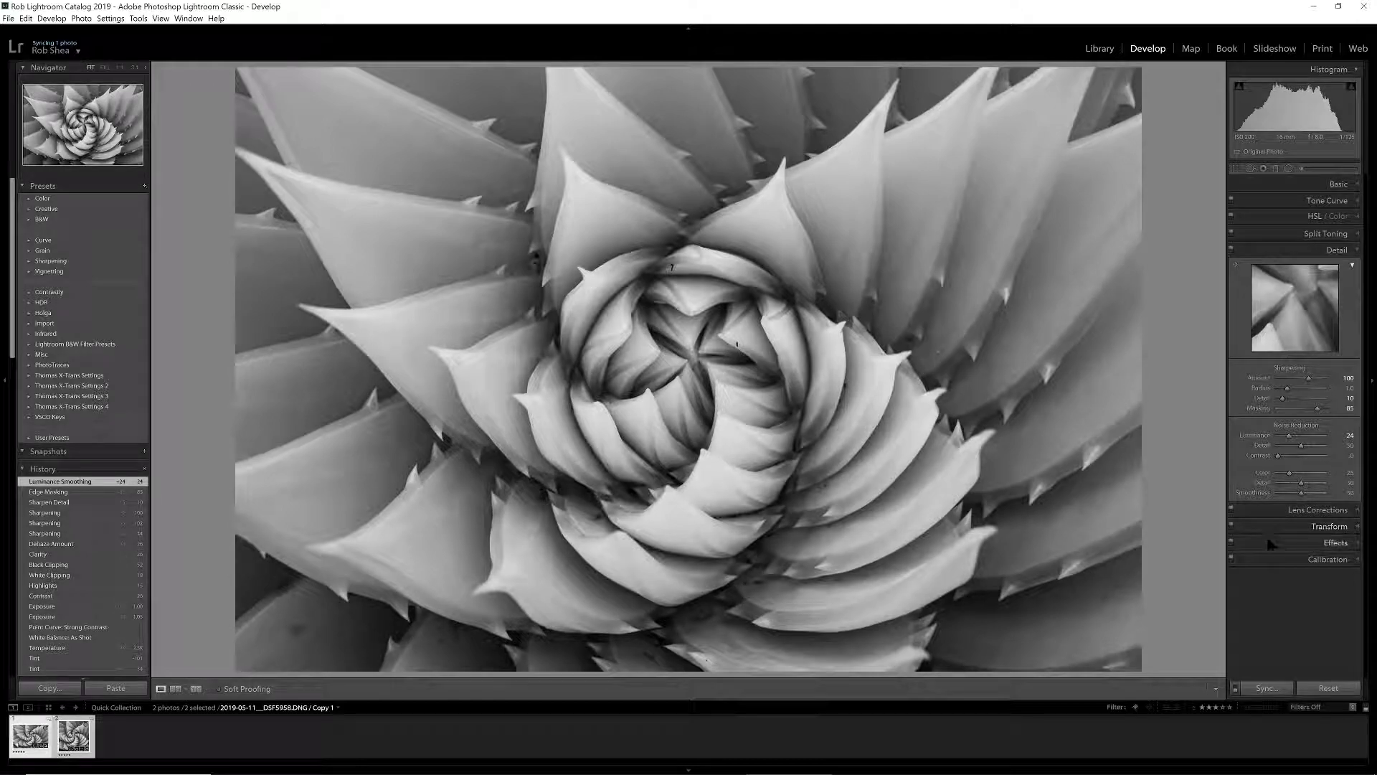
Expand the Lens Corrections and Effects panels, then enter the Crop & Straighten tool.
click(1312, 511)
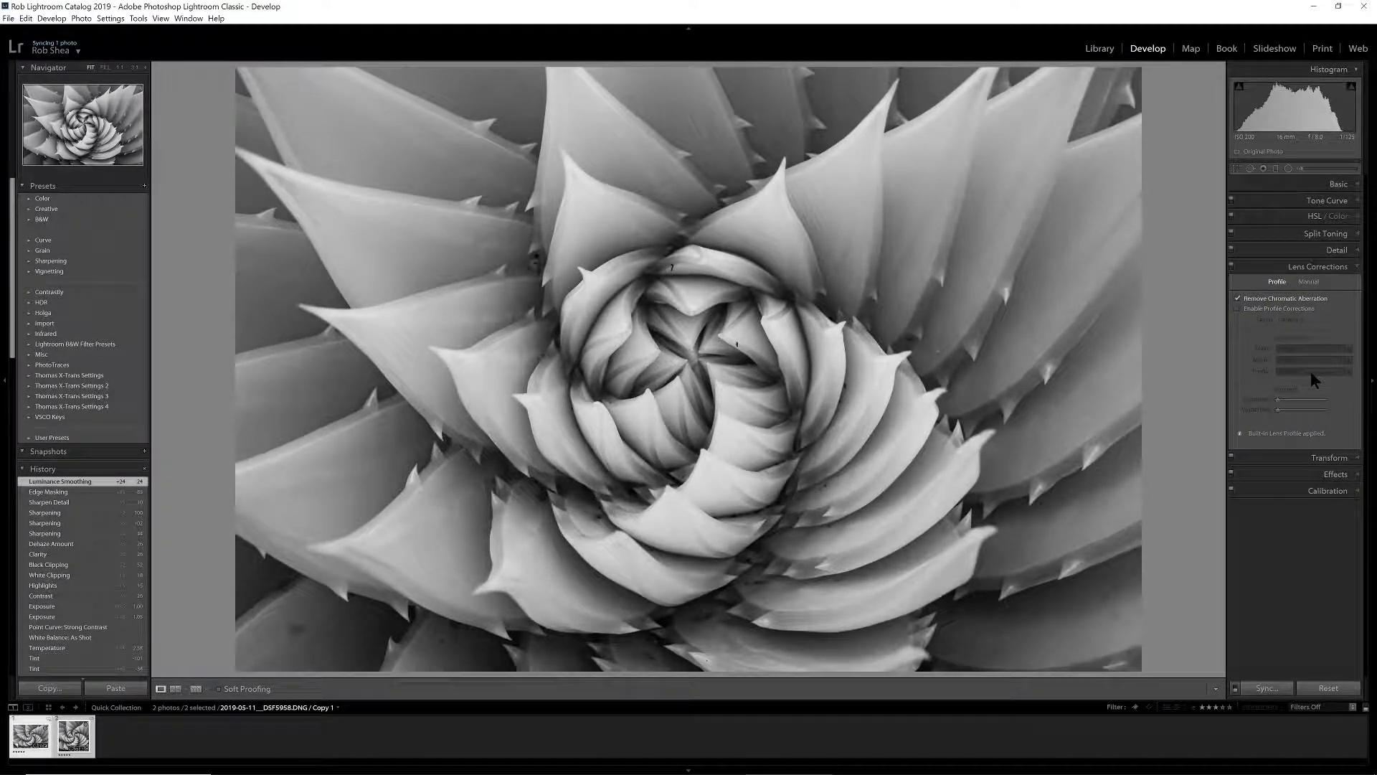
click(1336, 476)
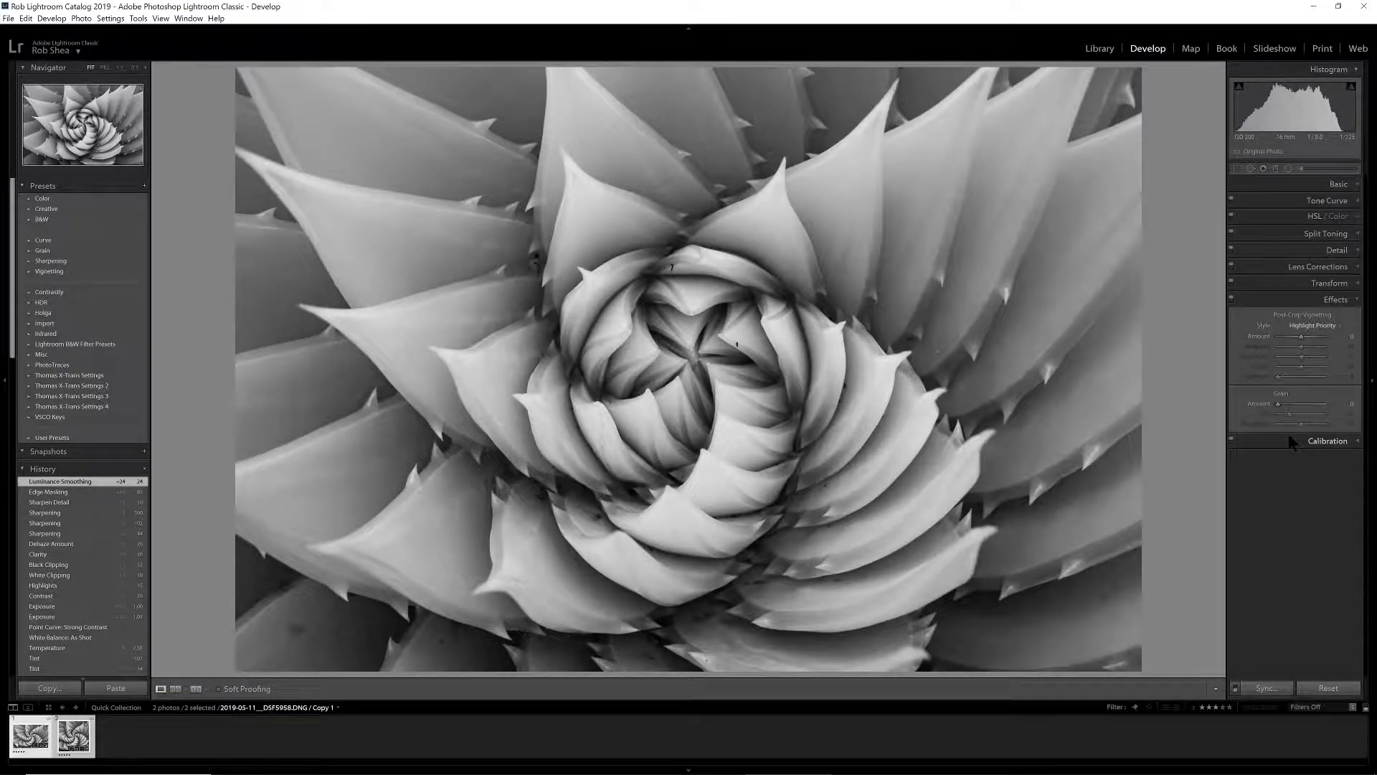
key(r)
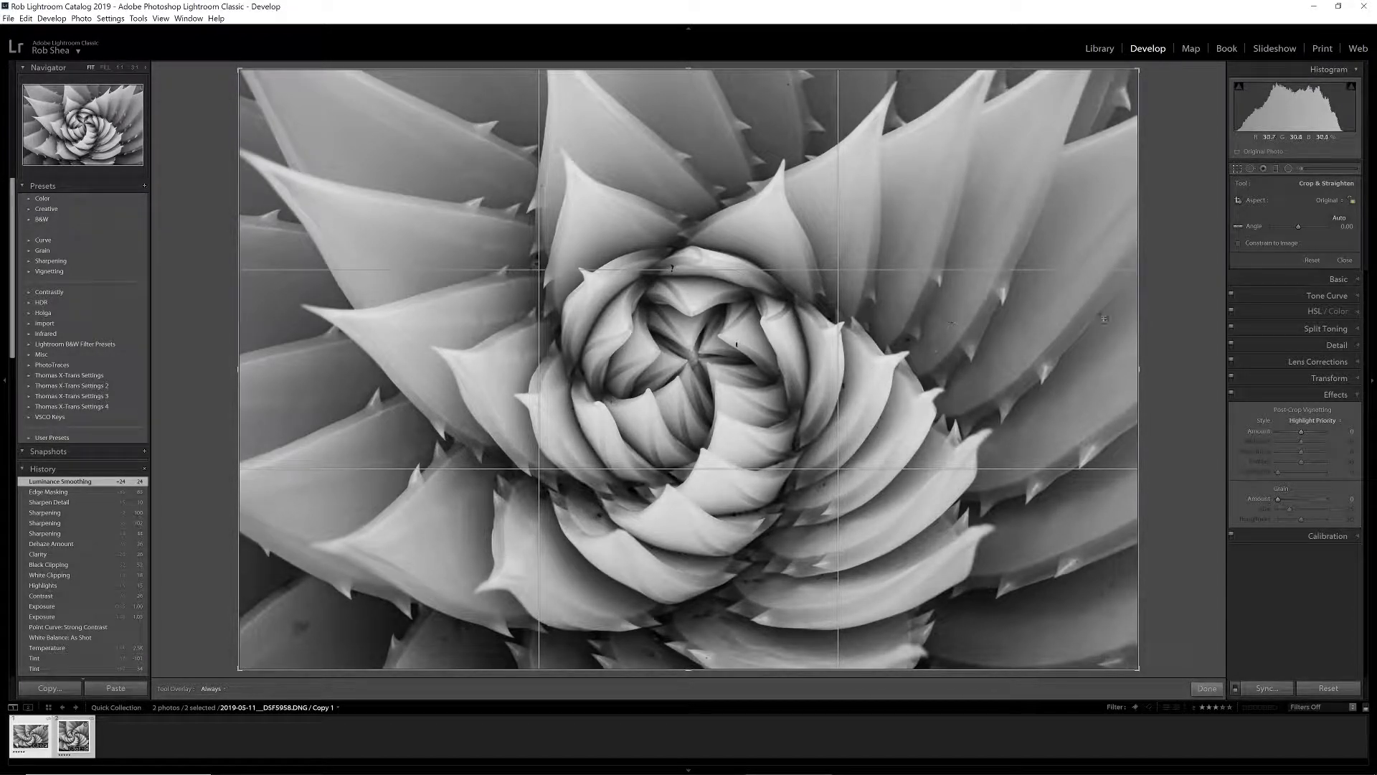
Crop to a 1 x 1 square centred on the rosette, trimming the bottom edge.
click(1332, 200)
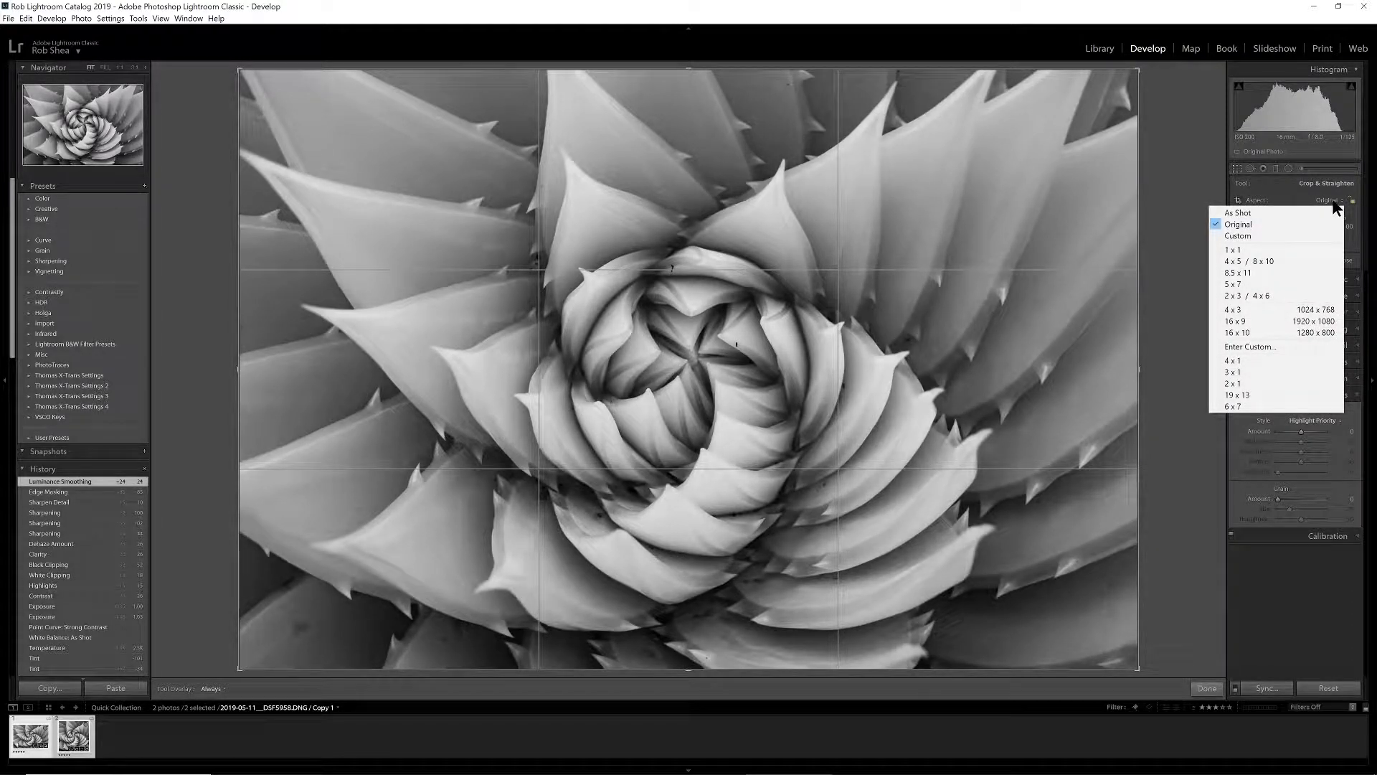
click(1297, 245)
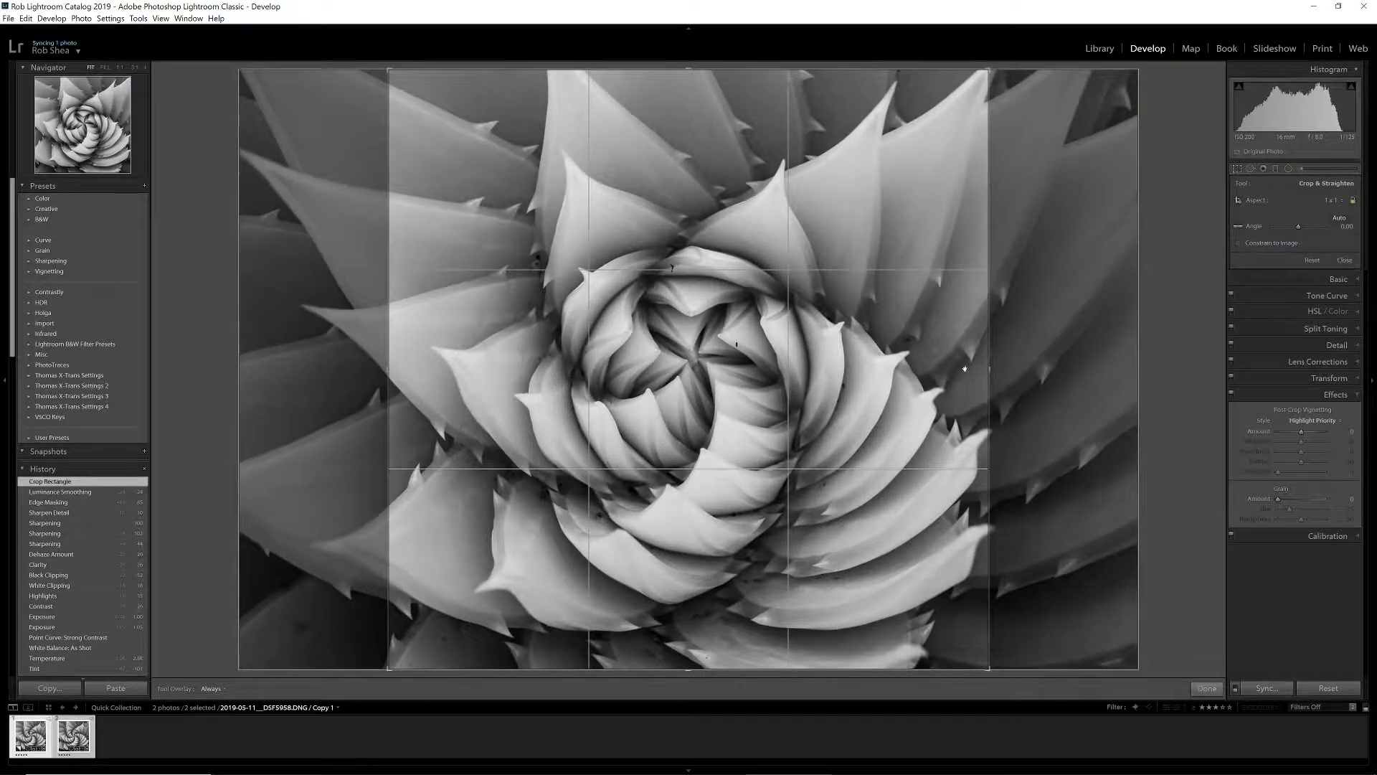
drag(965, 368, 896, 392)
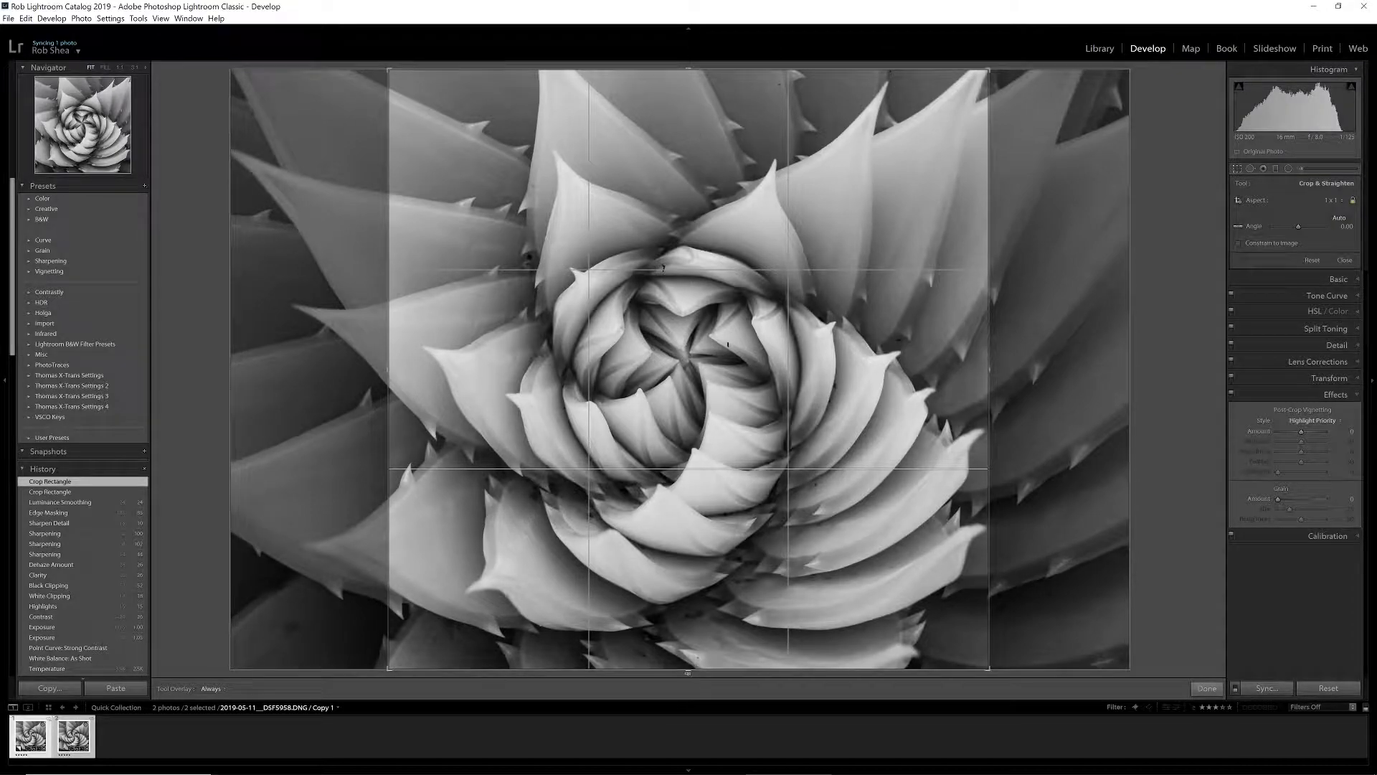
drag(688, 673, 689, 663)
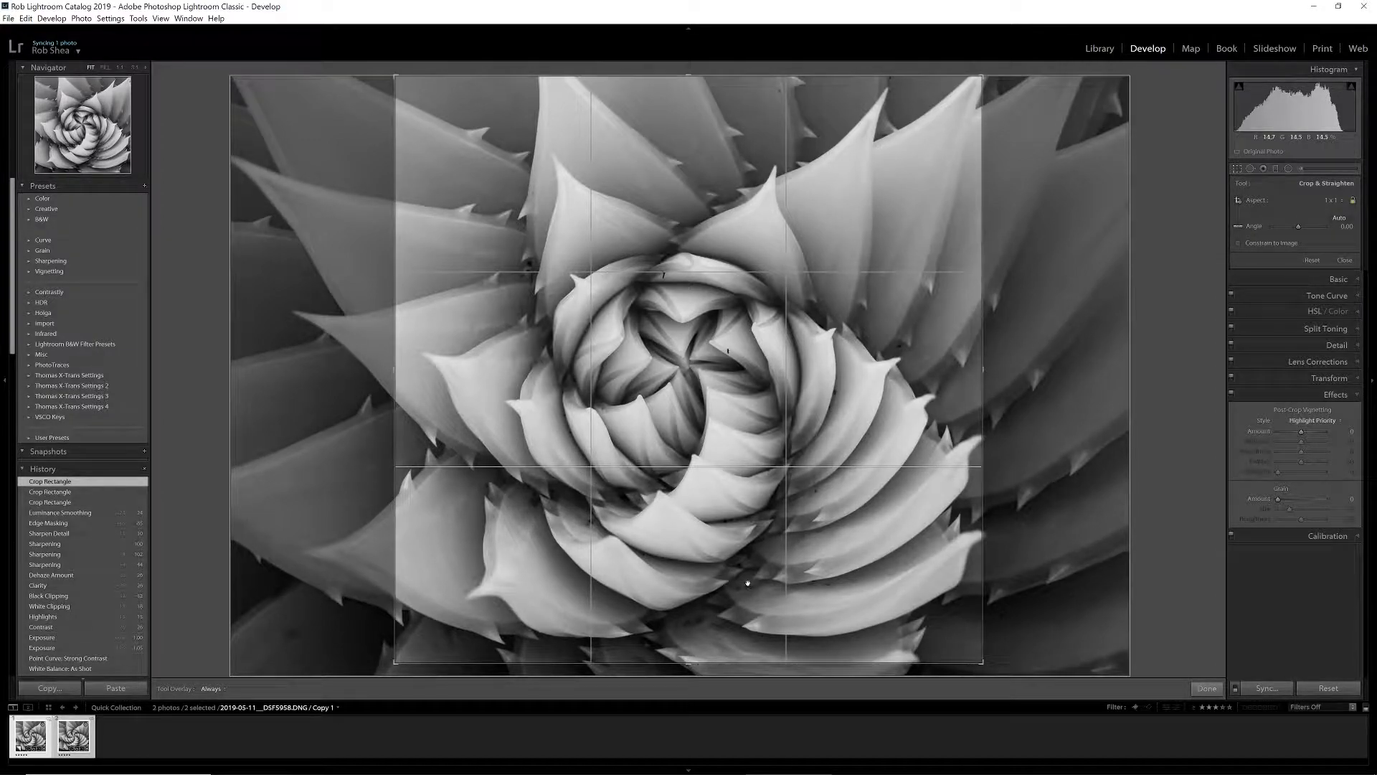
key(Return)
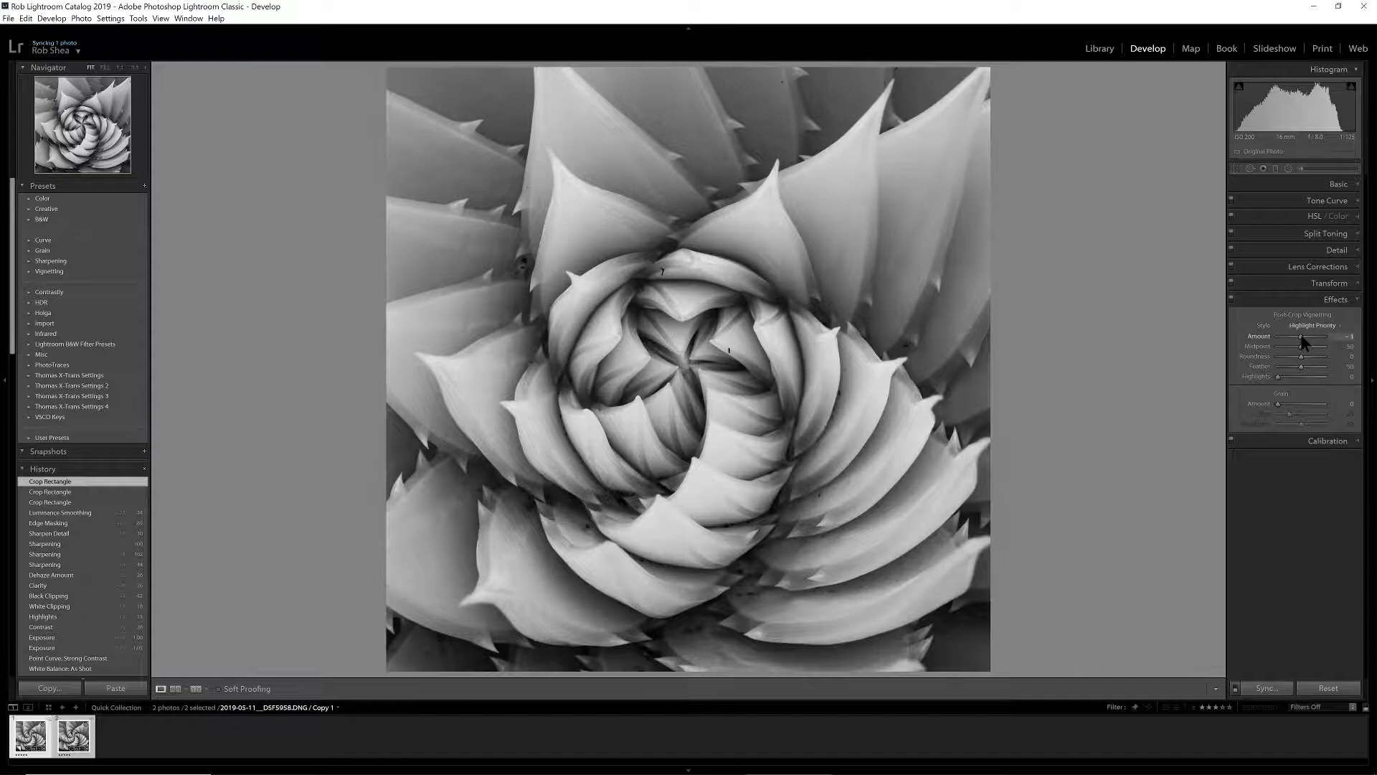
Set the Post-Crop Vignetting Amount to −7.
drag(1301, 336, 1300, 340)
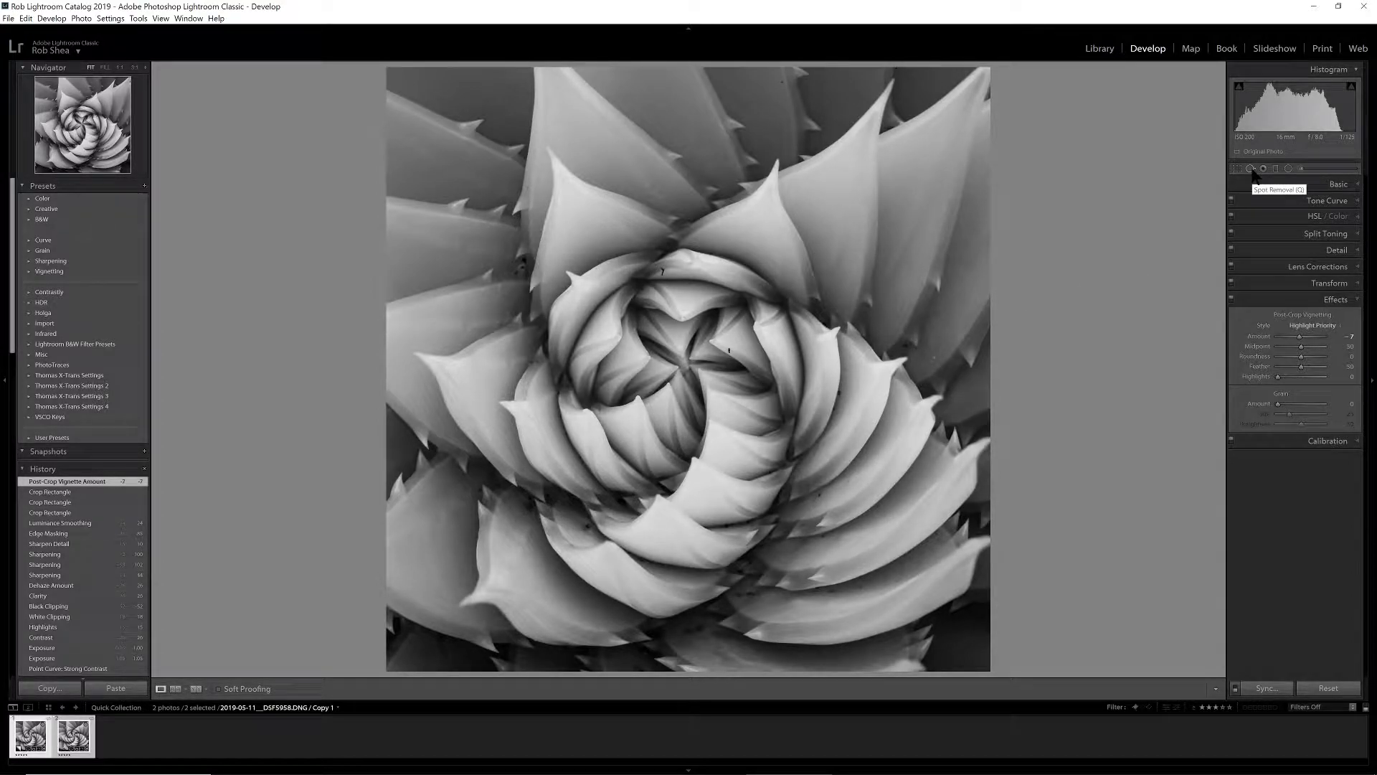
At 1:1 zoom, heal the dark speck in the rosette centre with a cleaner sample.
click(730, 350)
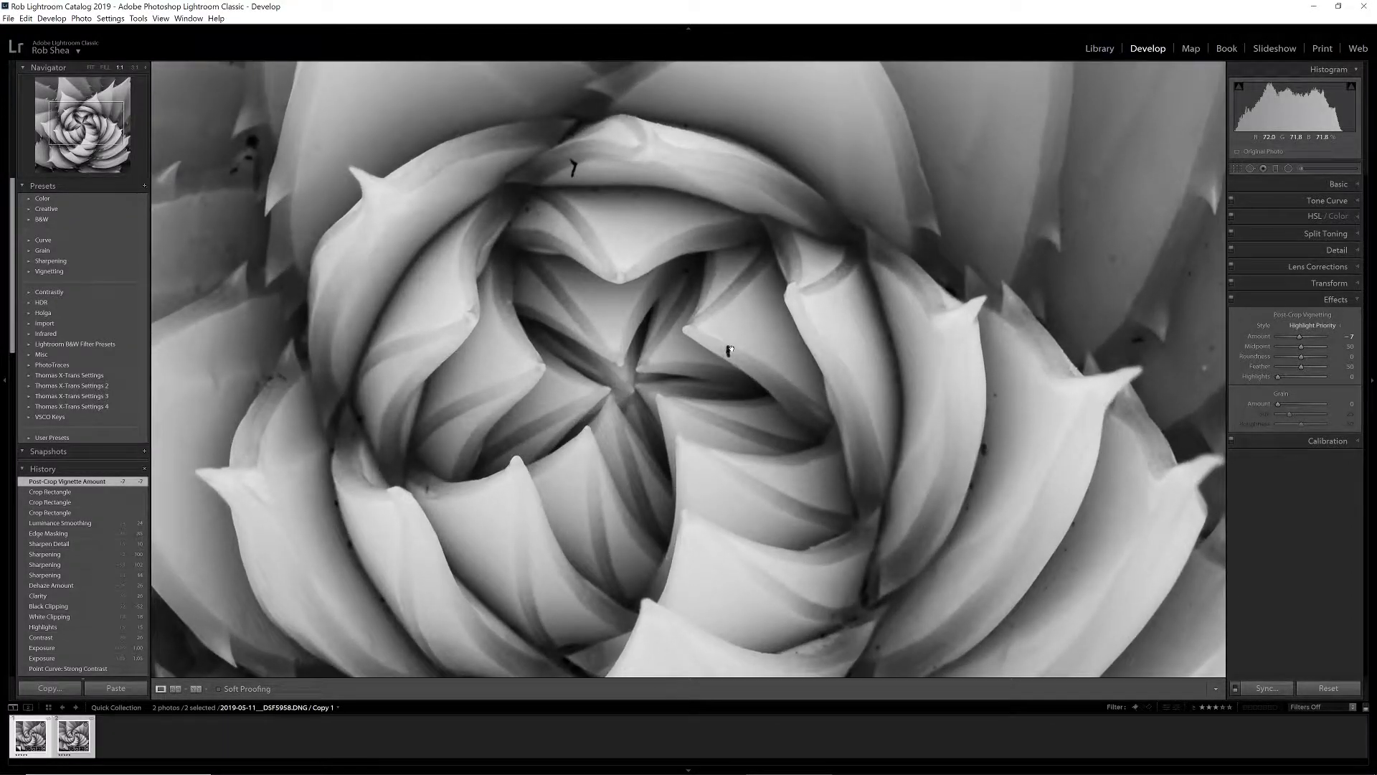
click(1250, 168)
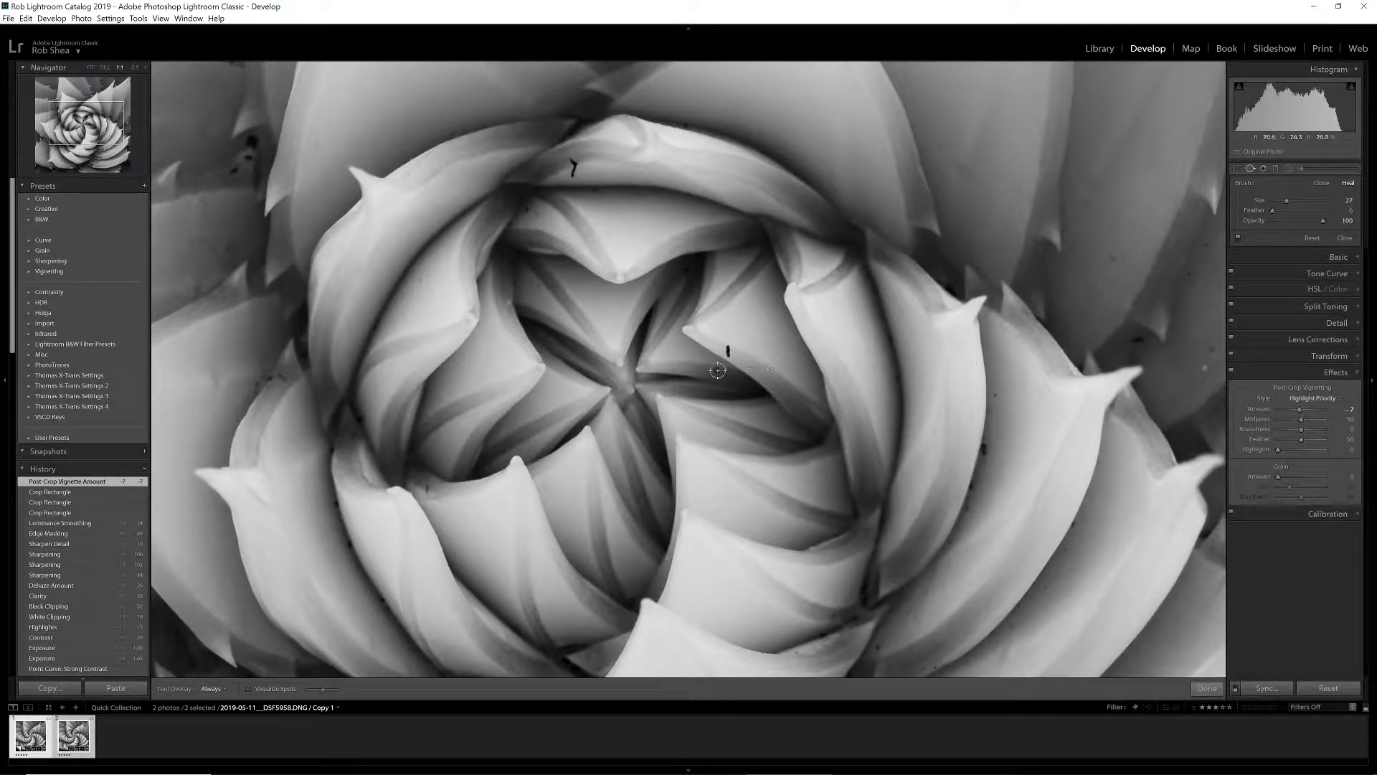
scroll(726, 351, up, 2)
click(727, 351)
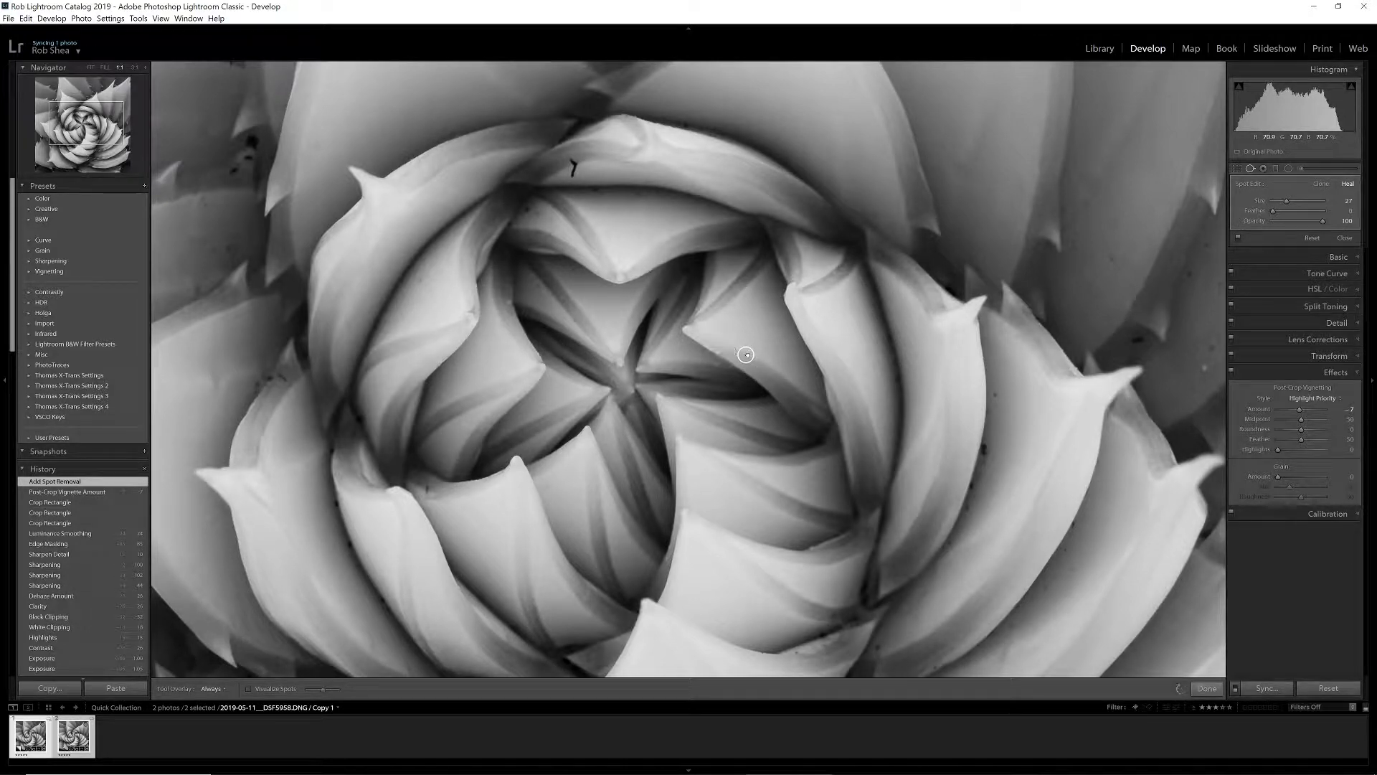
drag(744, 361, 743, 362)
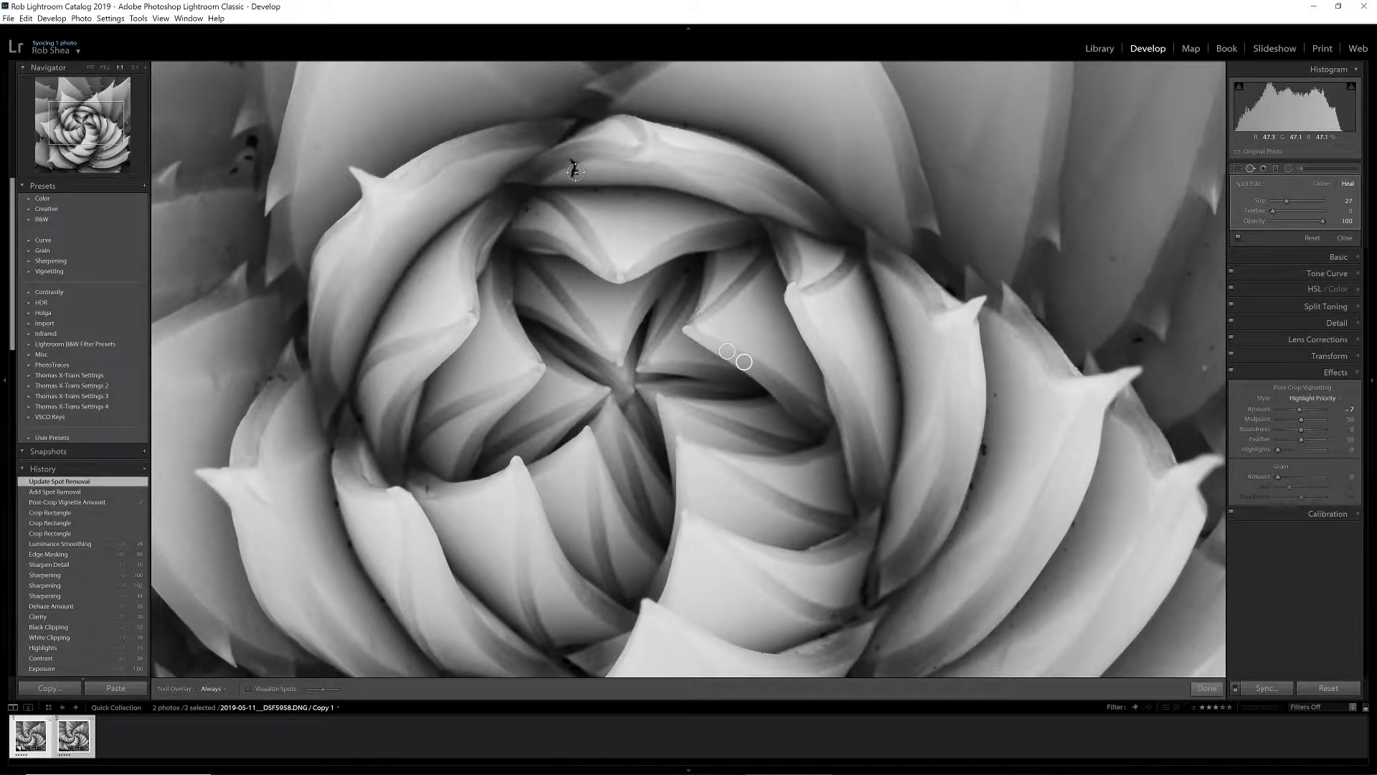
Heal the speck at the rosette's top, deleting the failed spots and painting a new heal.
click(575, 172)
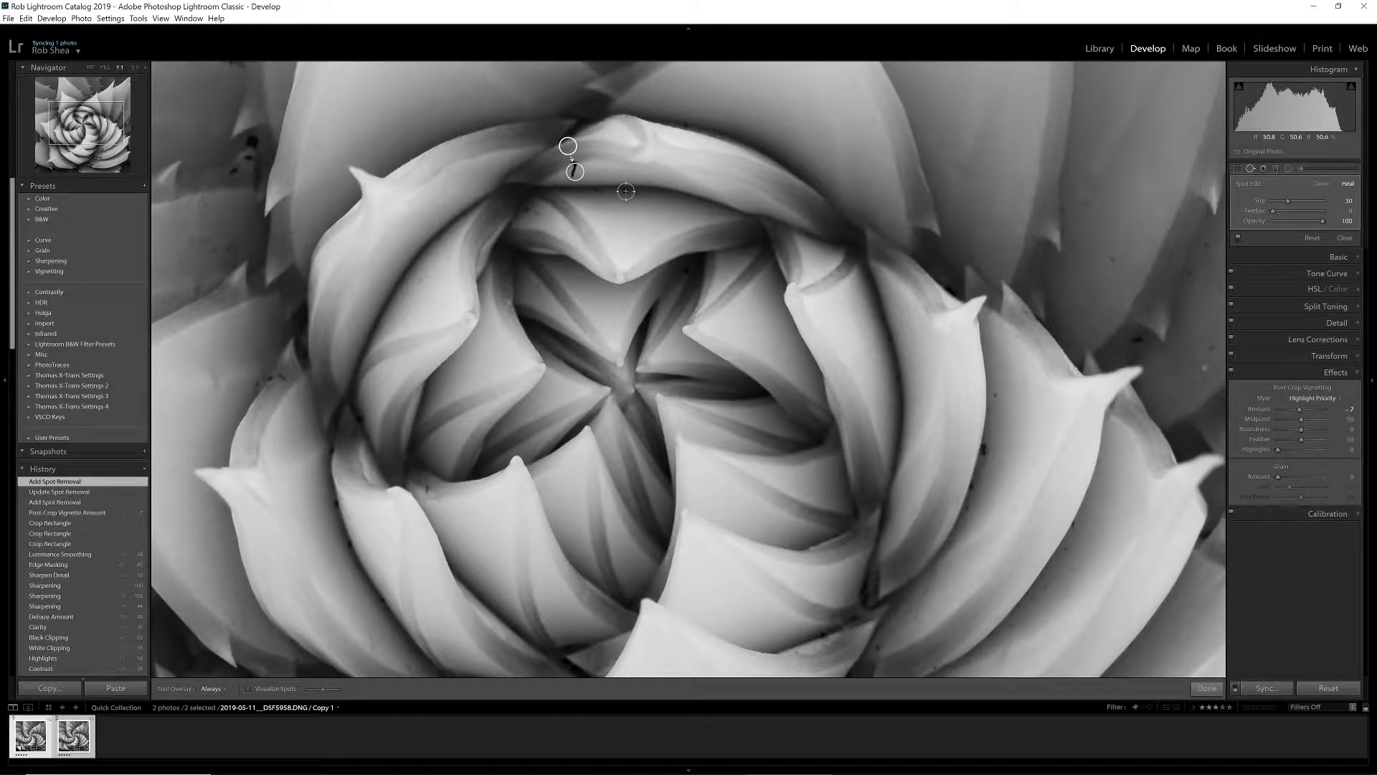
alt+click(574, 150)
click(595, 173)
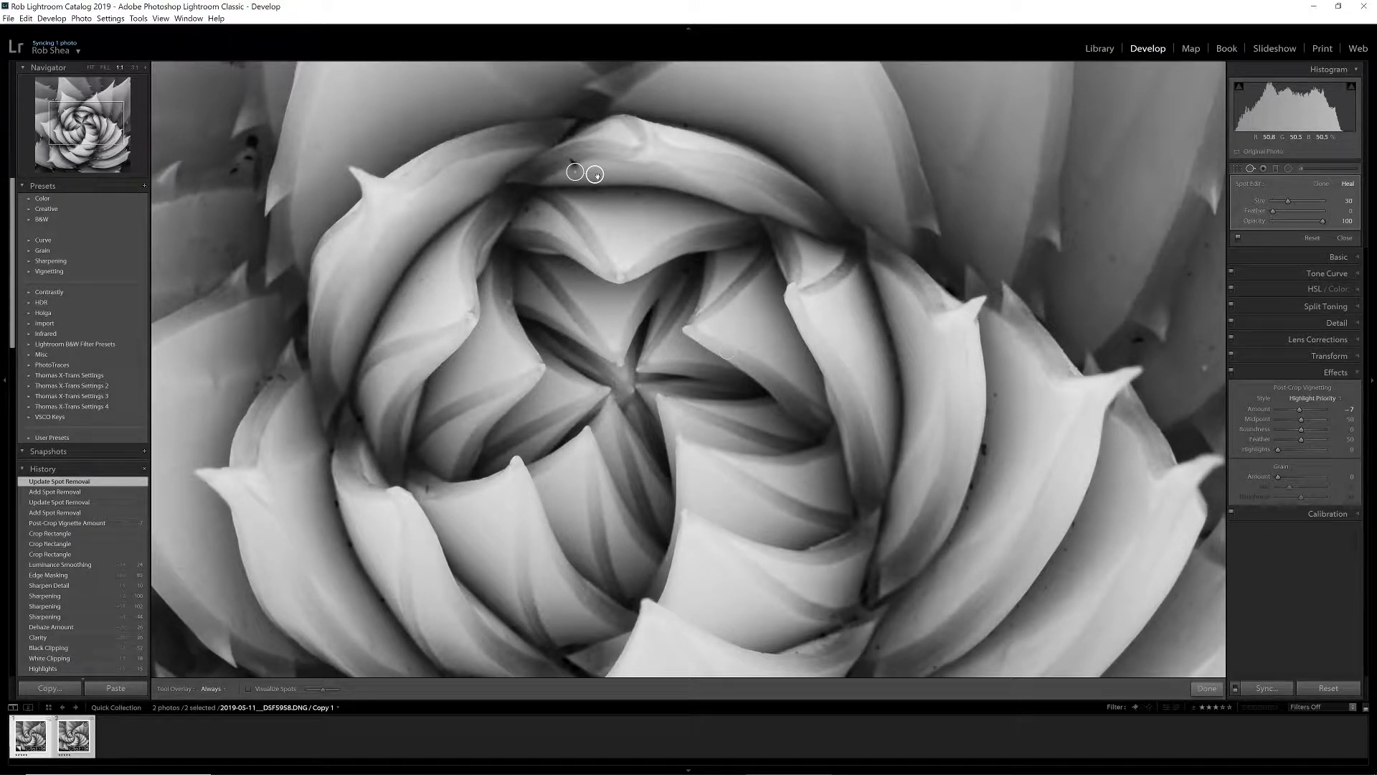
right_click(597, 175)
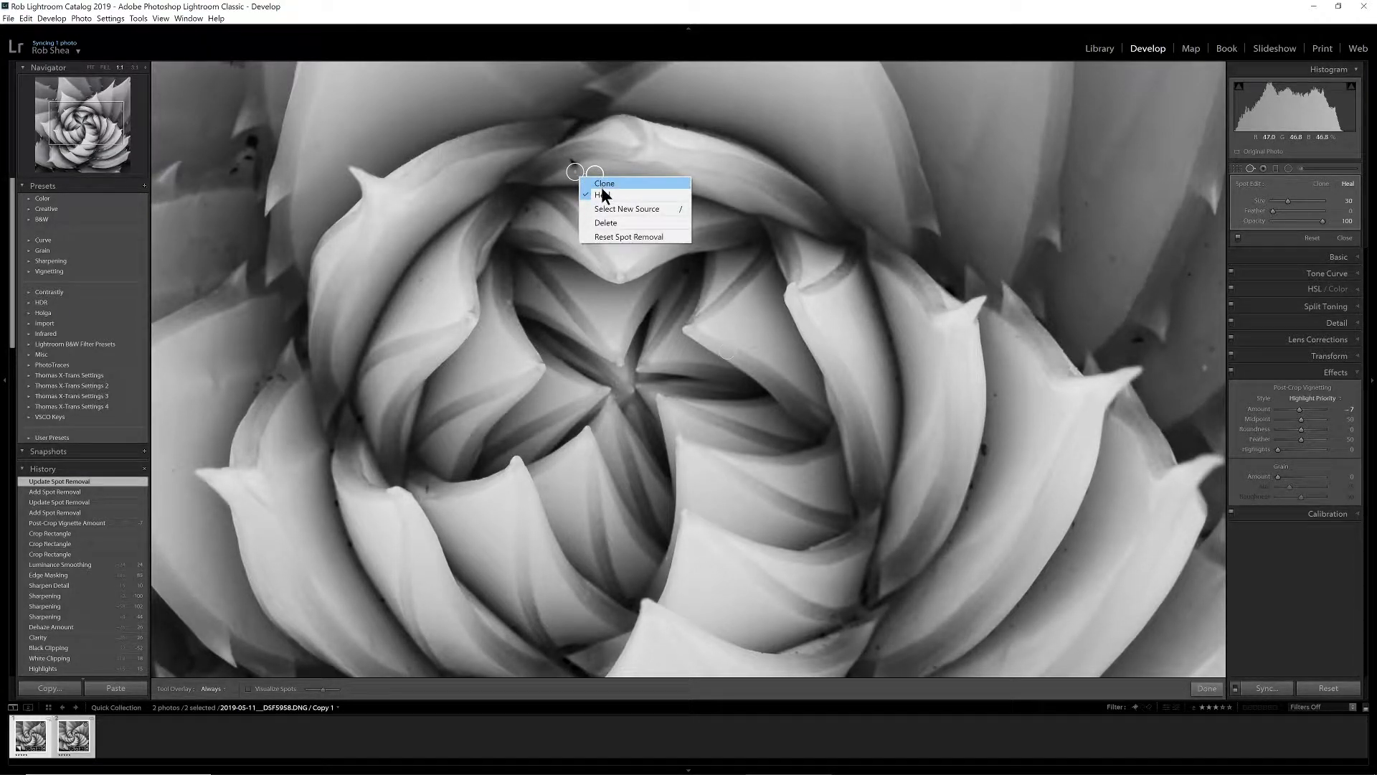
click(610, 223)
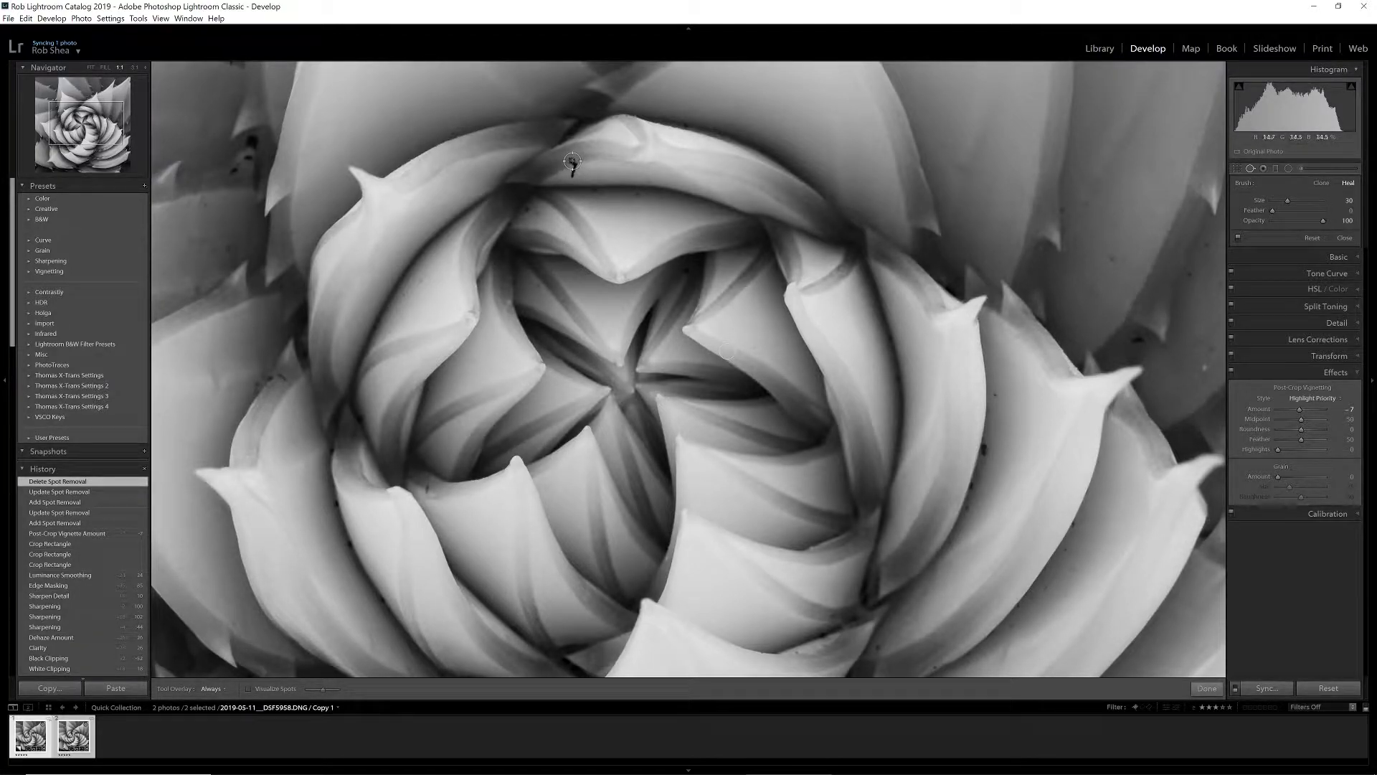
drag(573, 163, 571, 175)
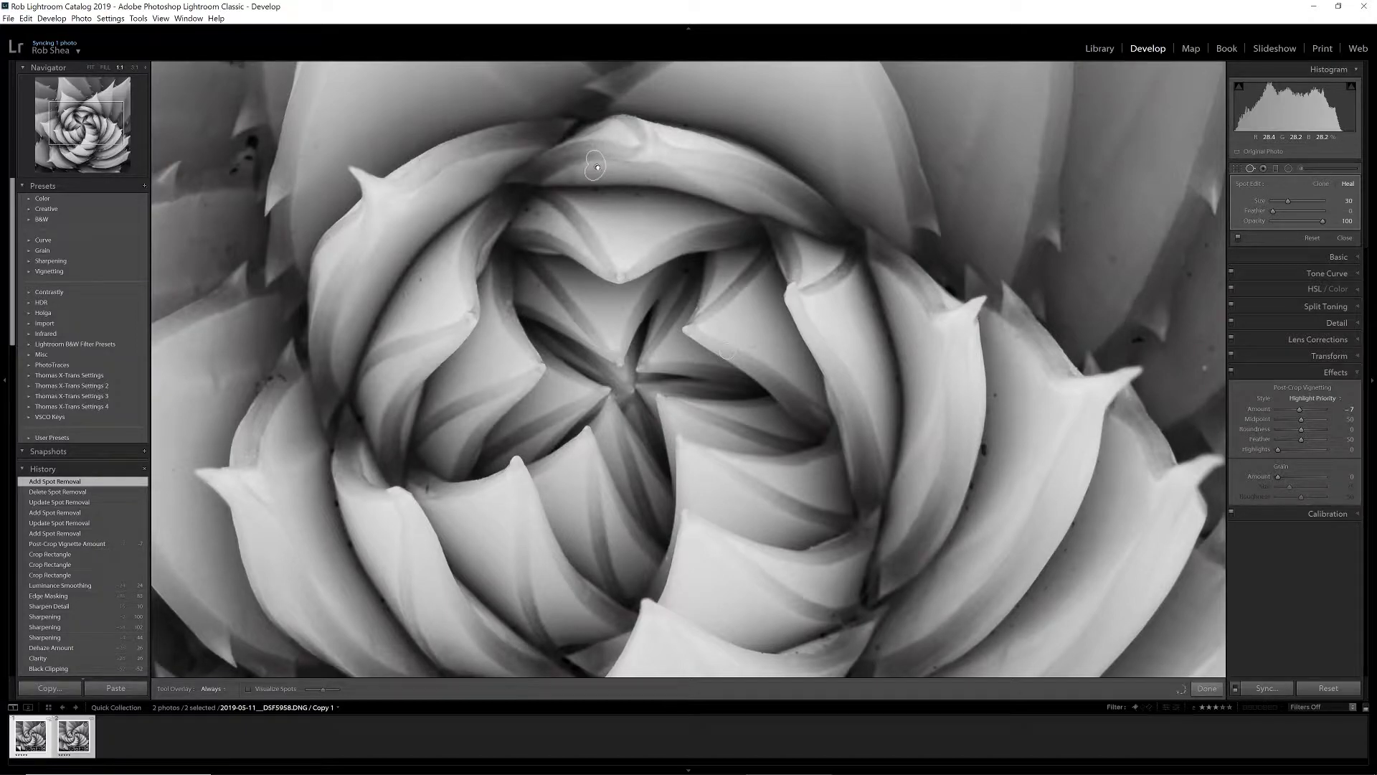
click(598, 167)
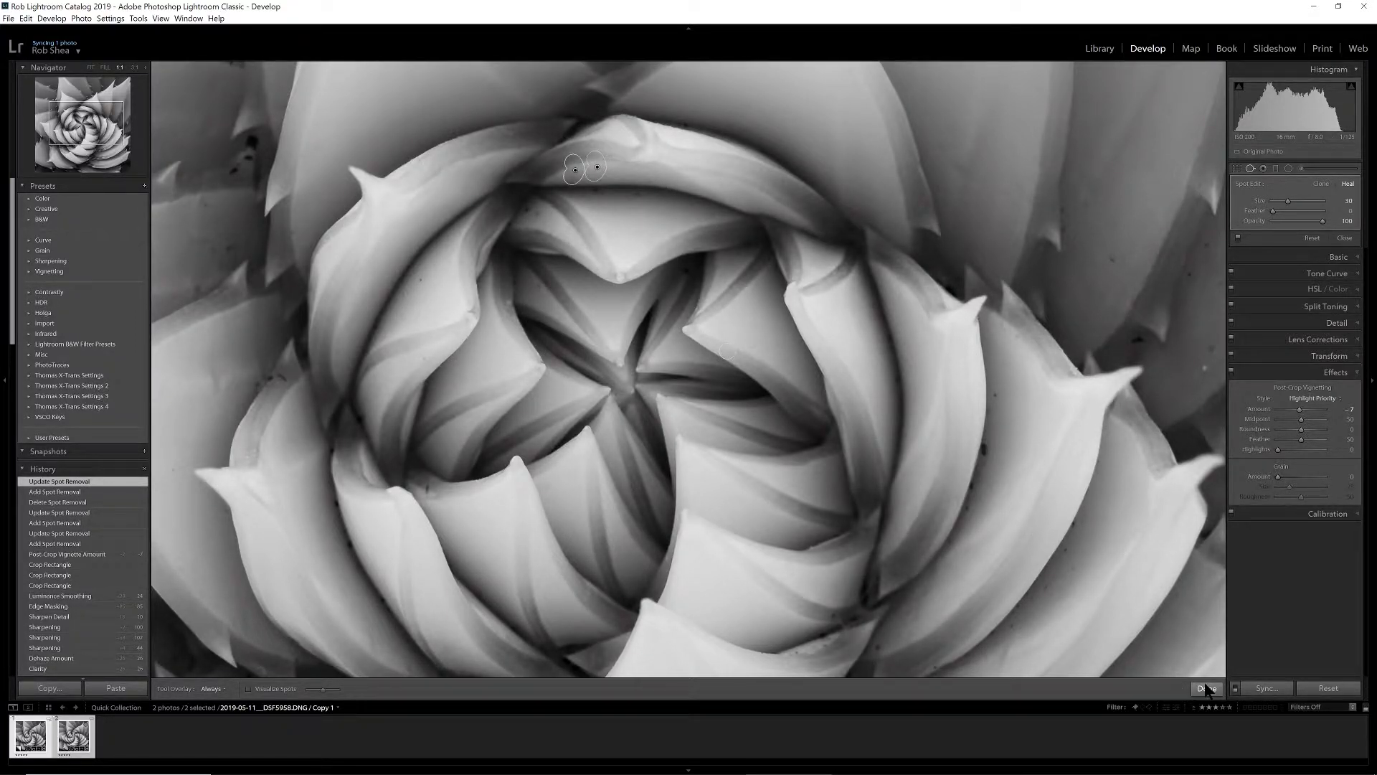
click(1206, 688)
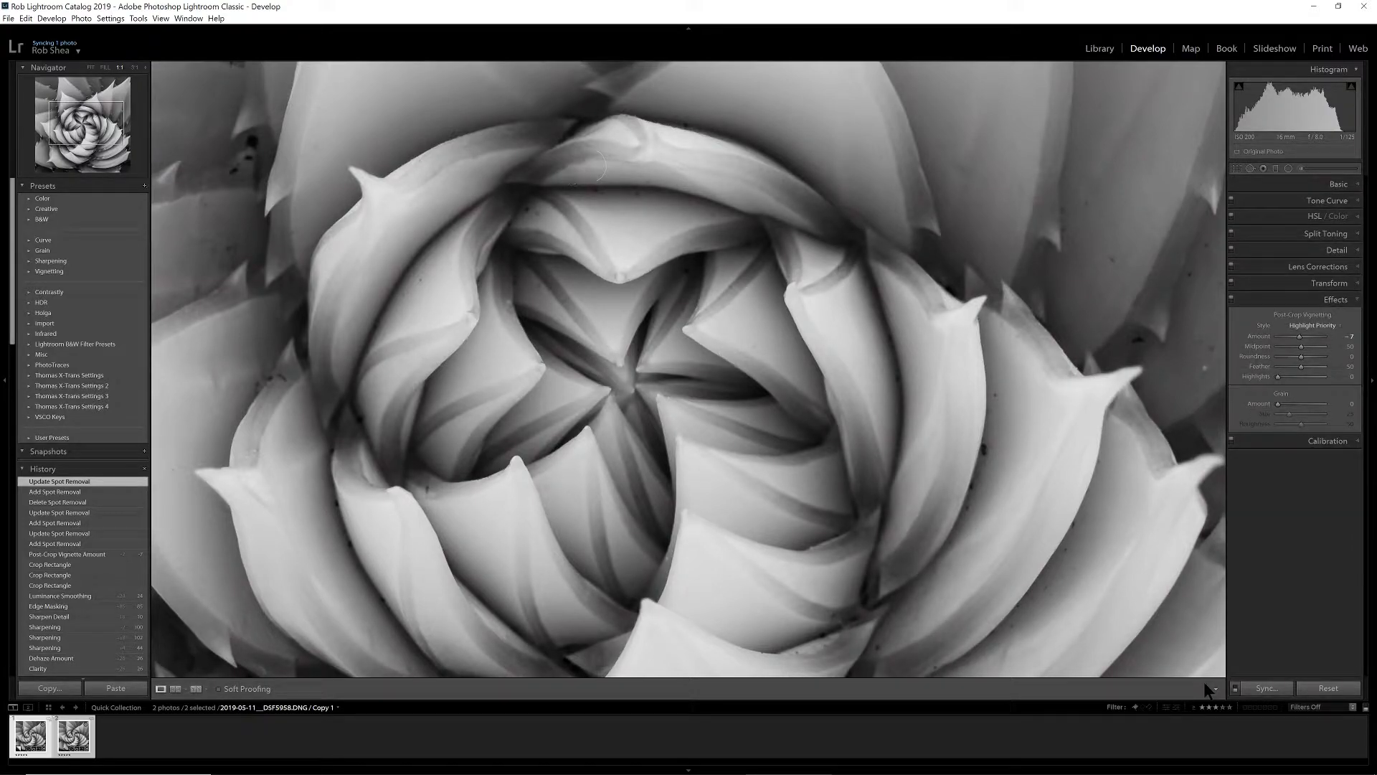
At 1:1 zoom, heal the dark speck on the outer agave leaf with a resized Spot Removal brush.
click(91, 66)
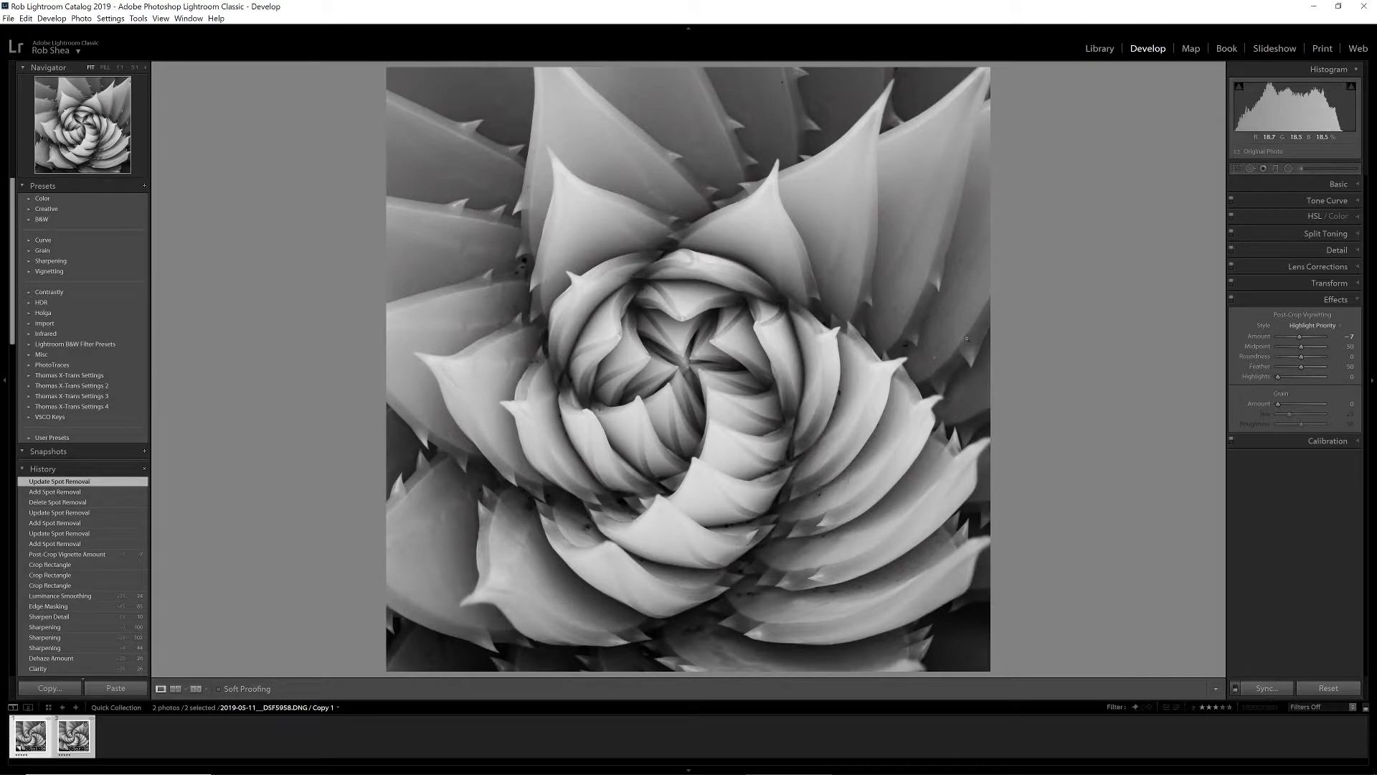
click(935, 357)
key(q)
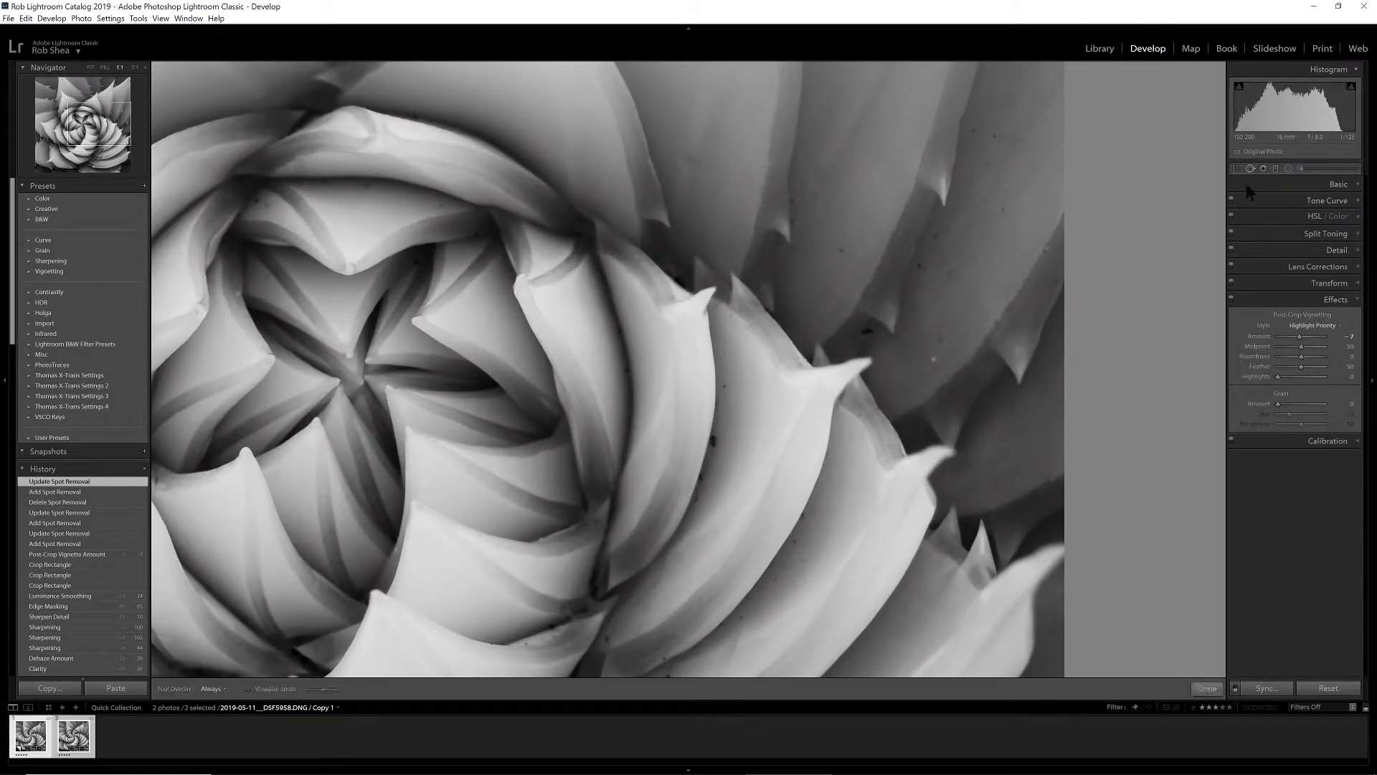
scroll(932, 361, down, 2)
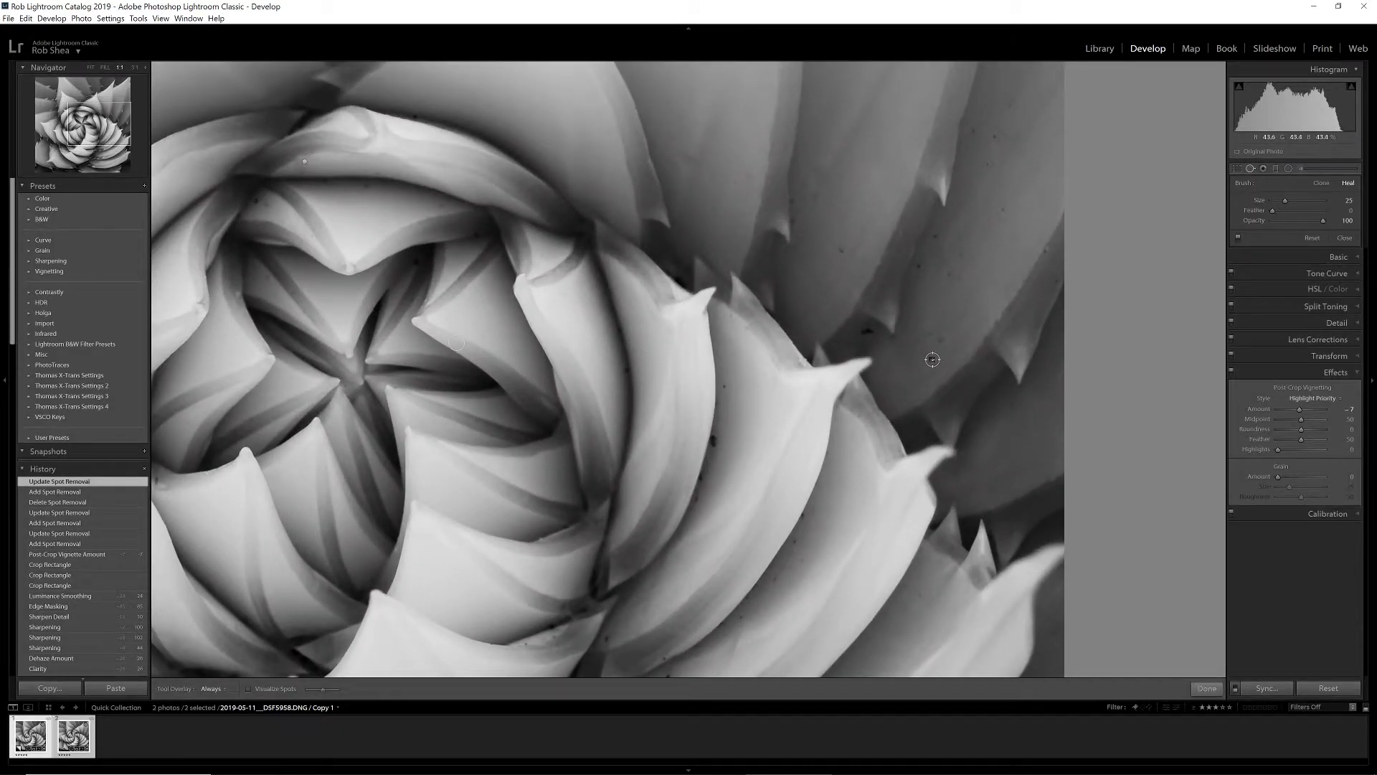
scroll(931, 359, down, 2)
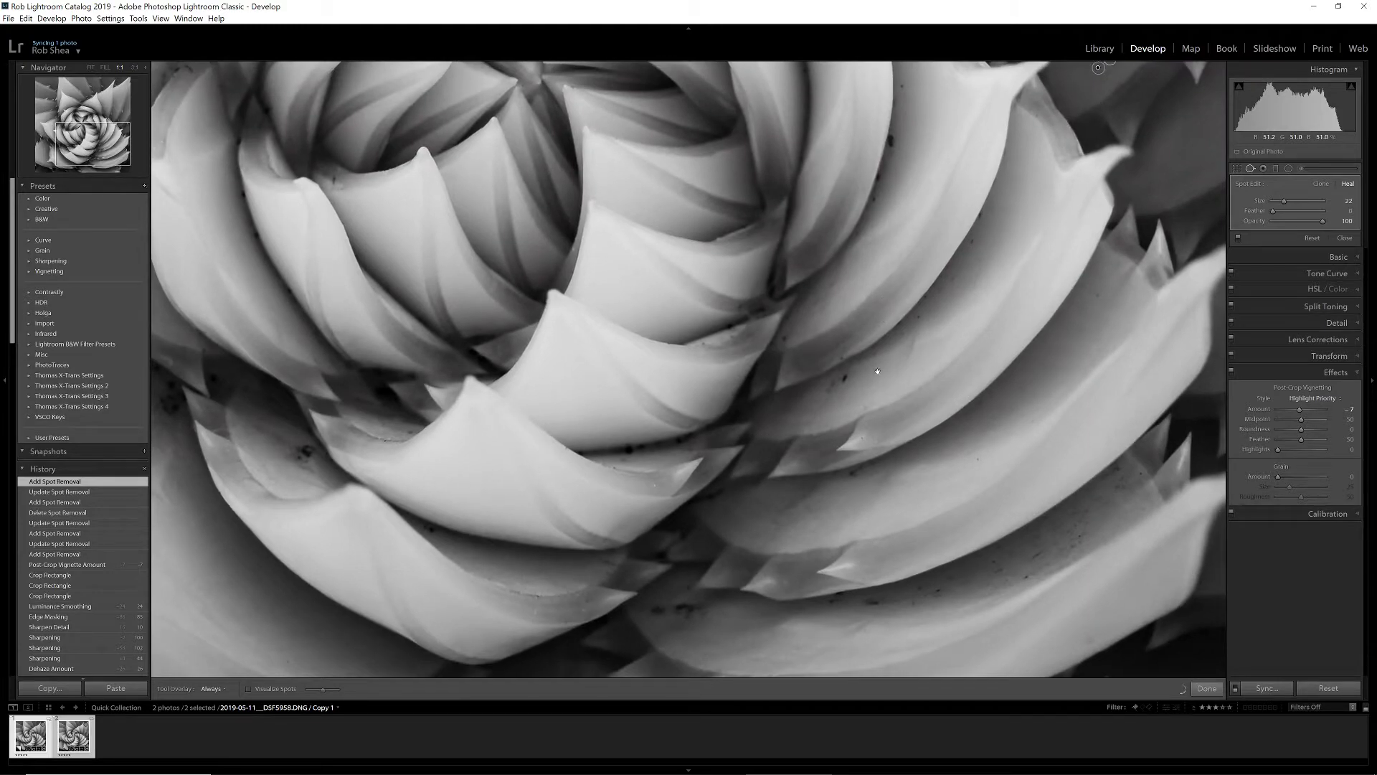
scroll(854, 387, up, 2)
click(846, 378)
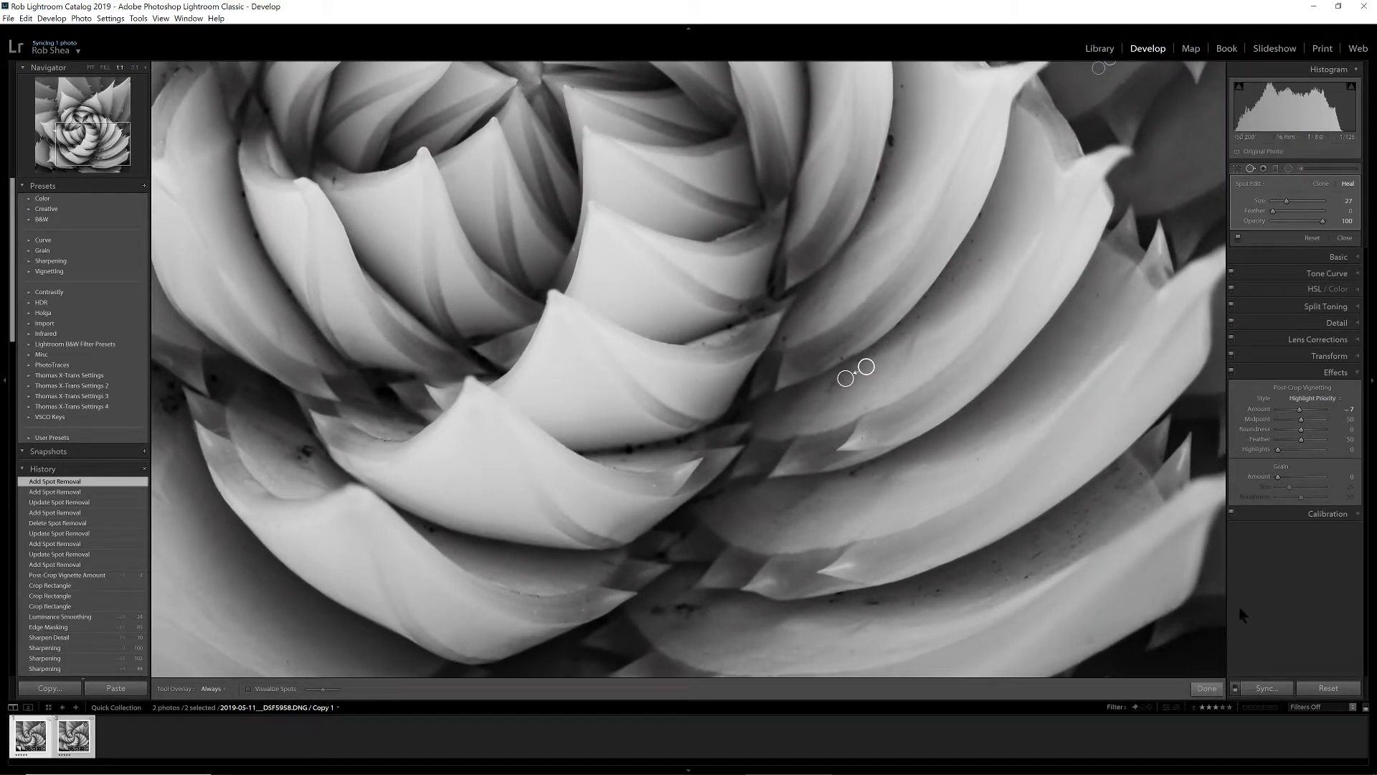
click(1207, 688)
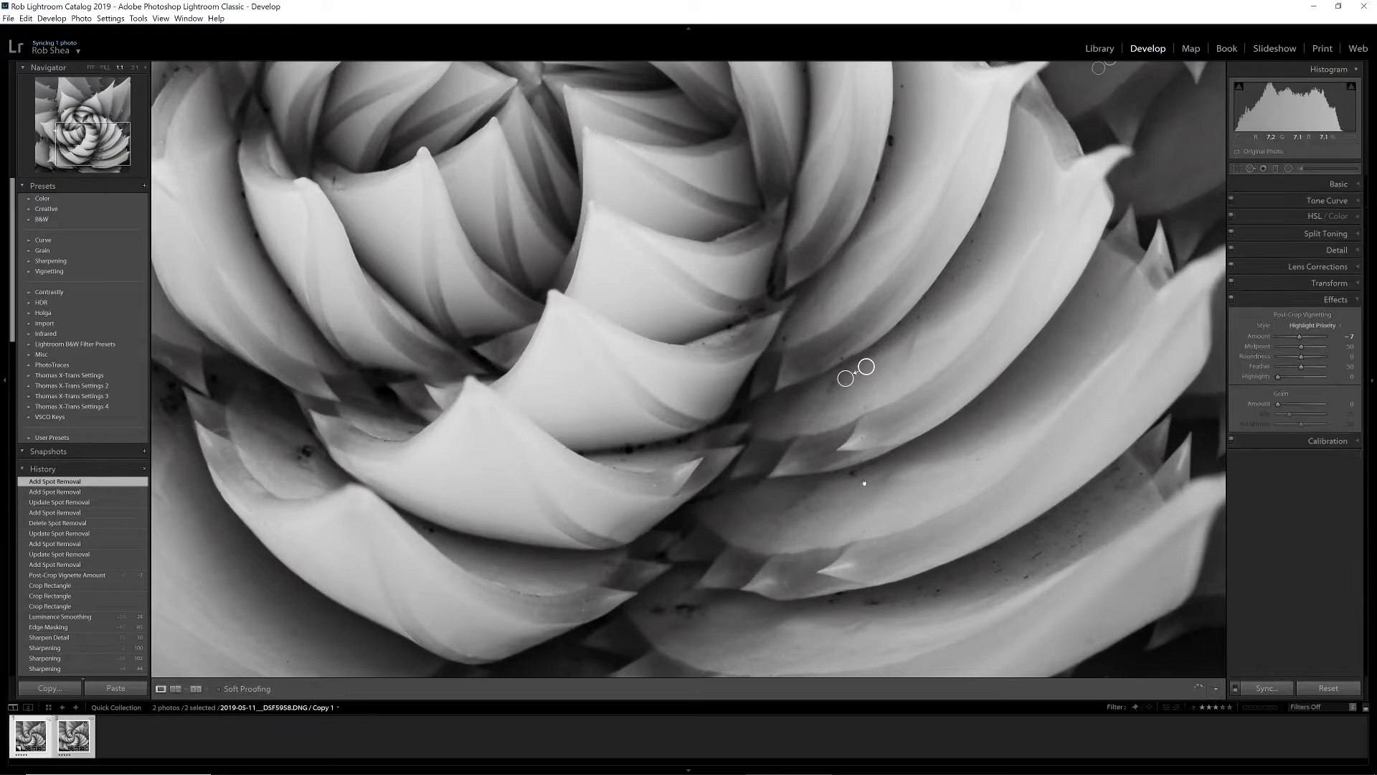
click(91, 70)
Fit the entire square black-and-white agave photo in view to check the healed specks and vignette.
click(91, 67)
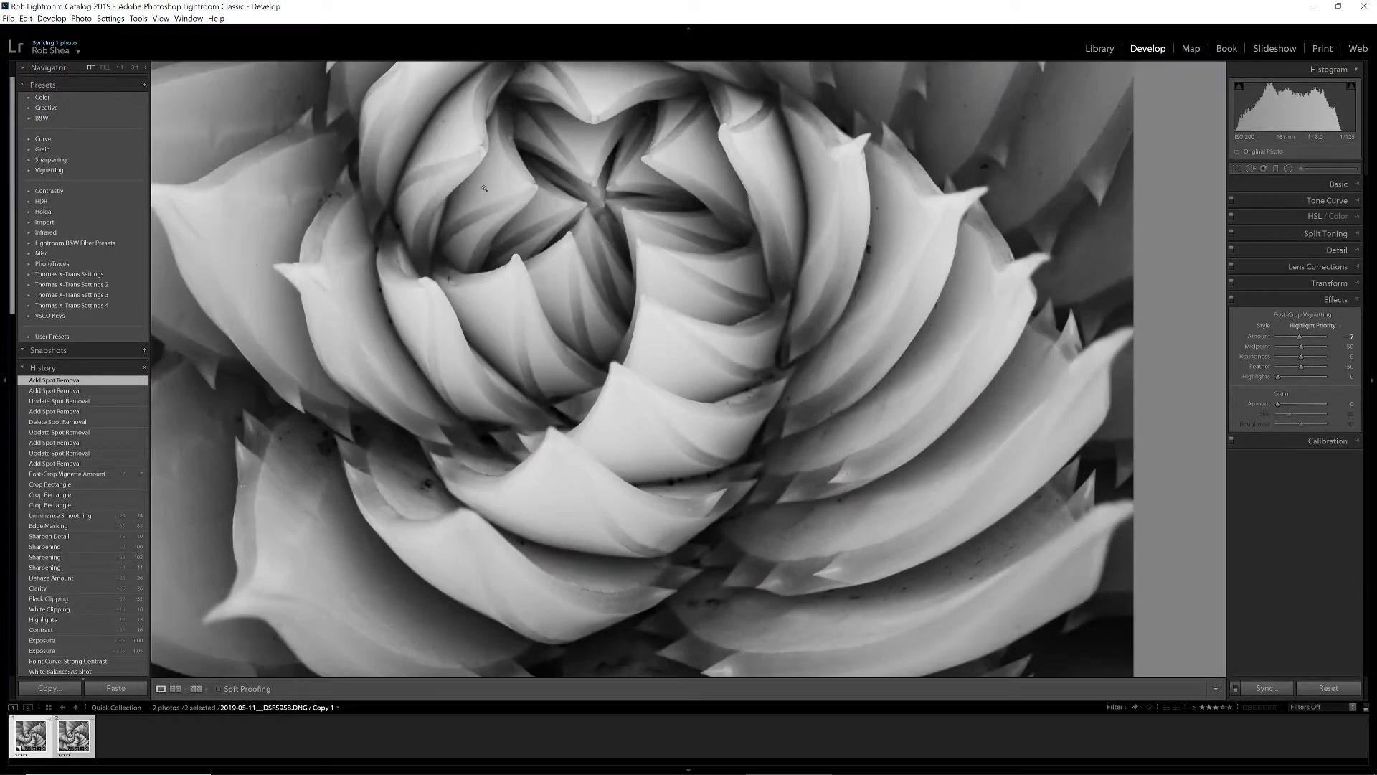